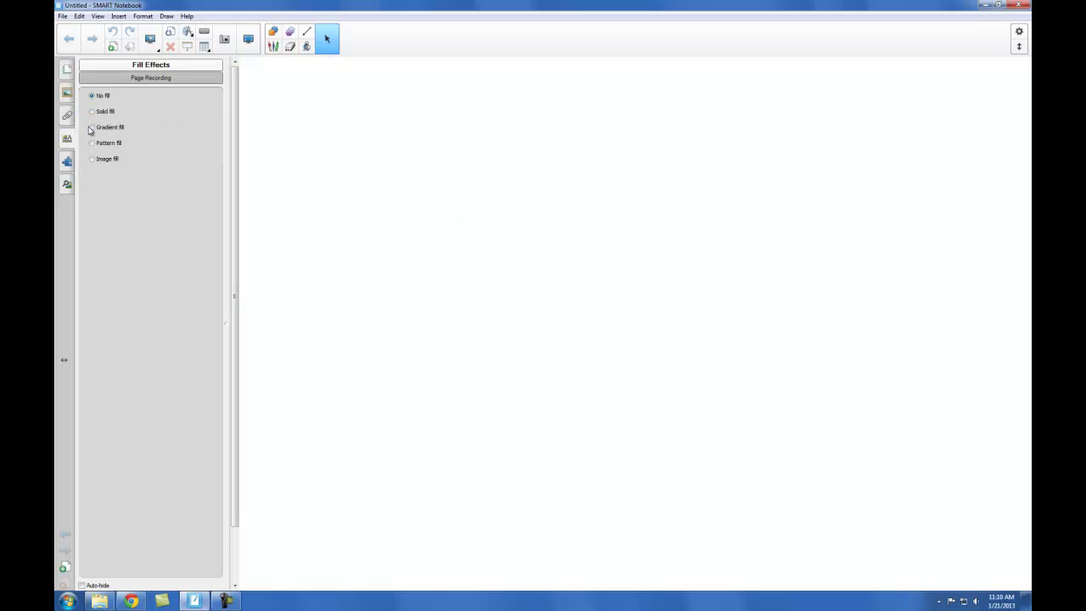
Fill the page background with a gradient from red at the top to black at the bottom
click(92, 127)
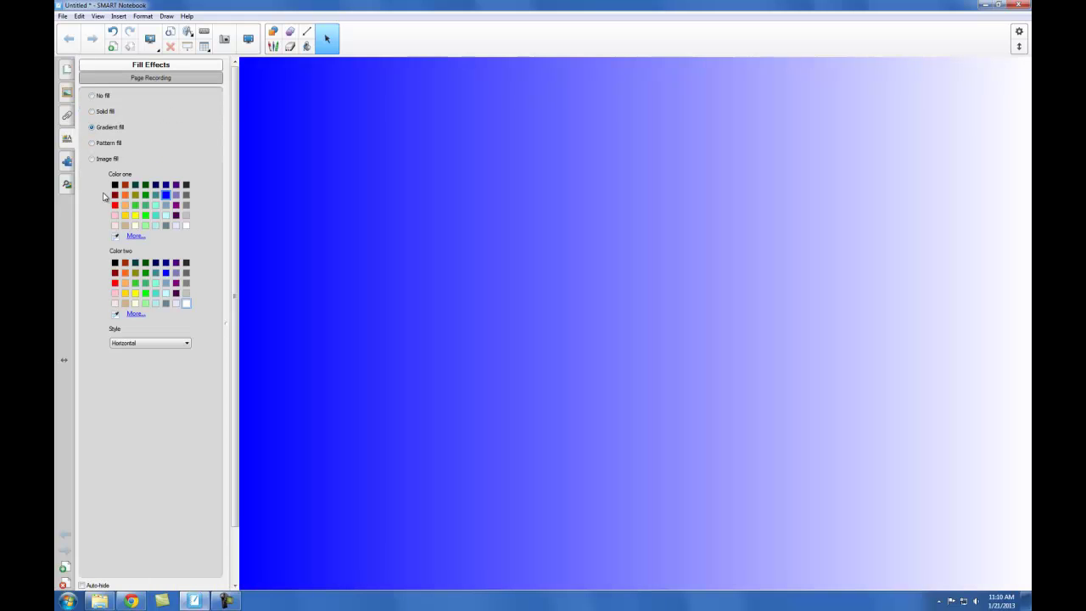
click(115, 205)
click(115, 263)
click(169, 344)
click(144, 361)
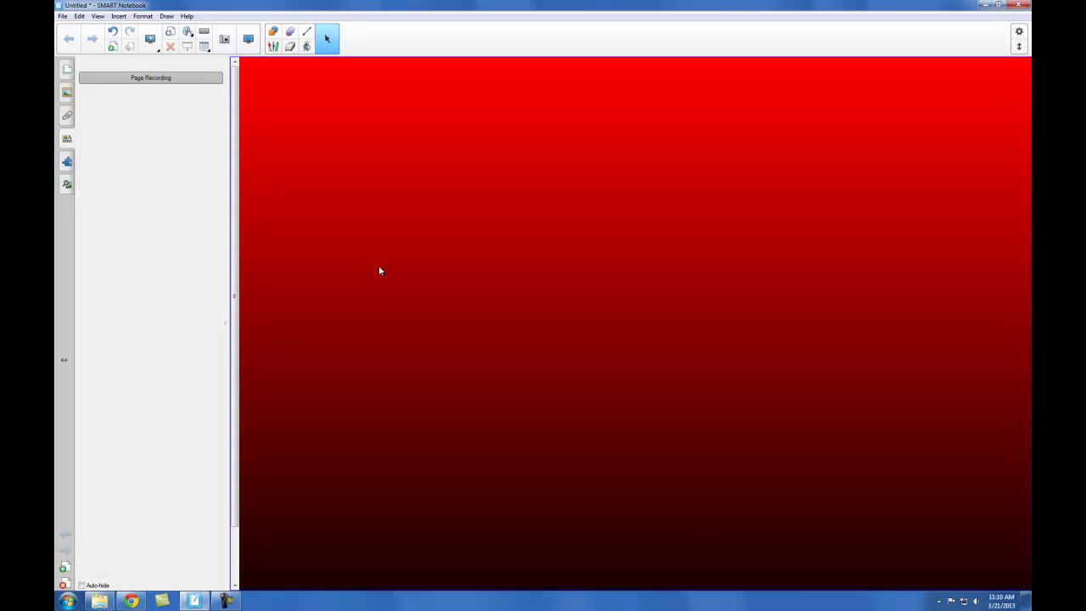
Add the the-a-team-van picture from the Gallery to the page, shrink it to about half size and centre it
click(69, 93)
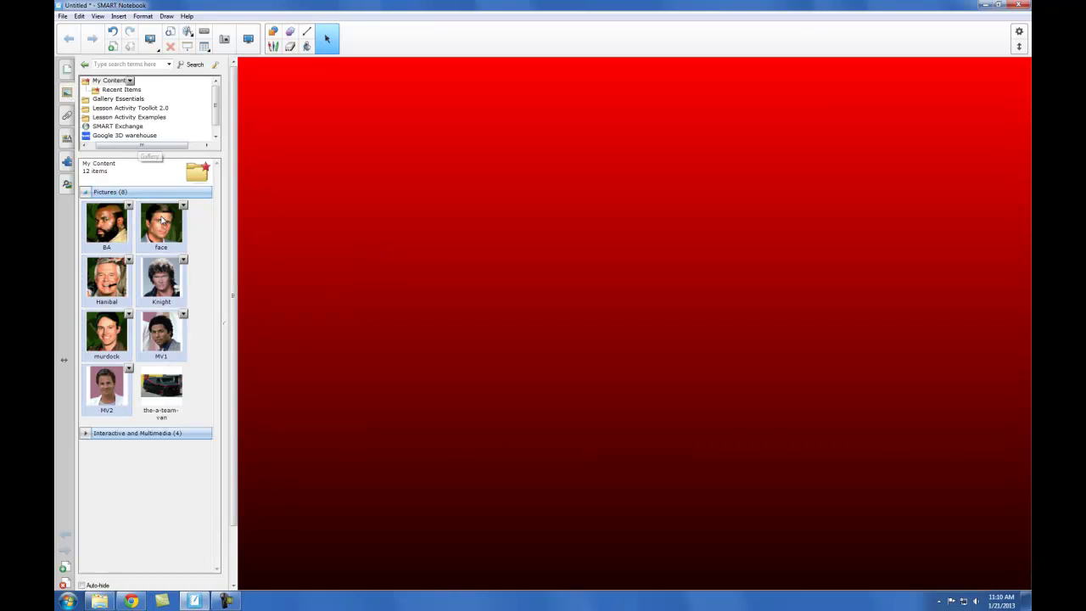
click(159, 397)
drag(160, 397, 608, 324)
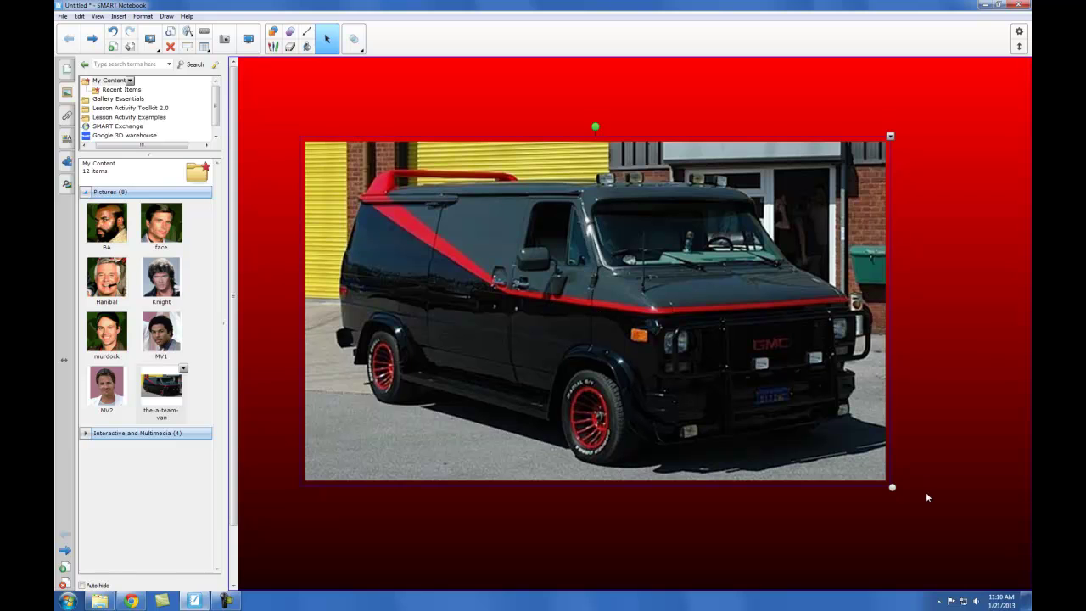
drag(879, 478, 610, 320)
drag(448, 231, 598, 304)
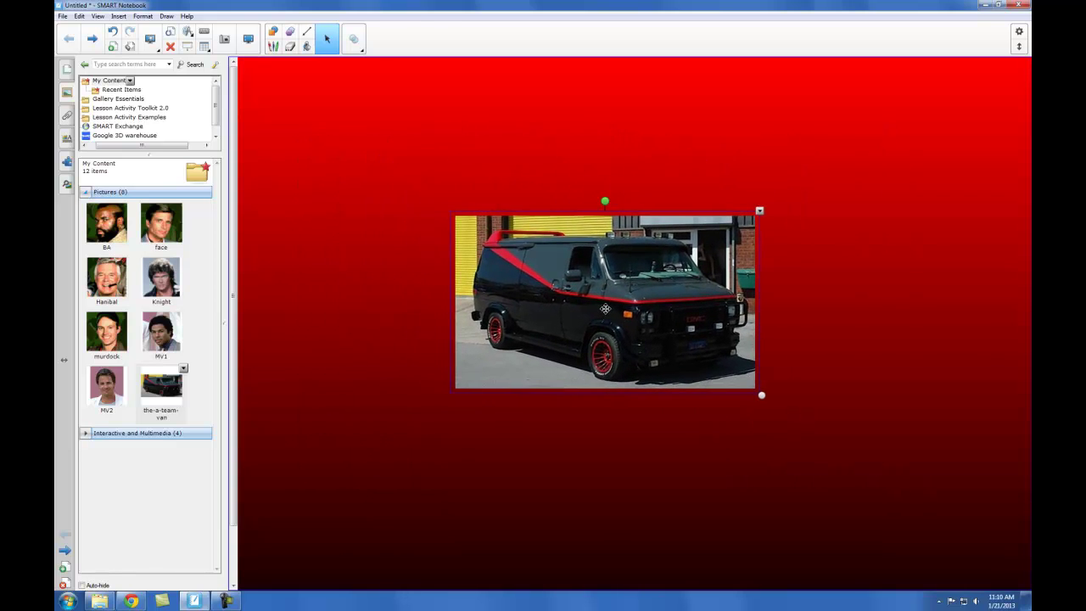
drag(761, 395, 744, 384)
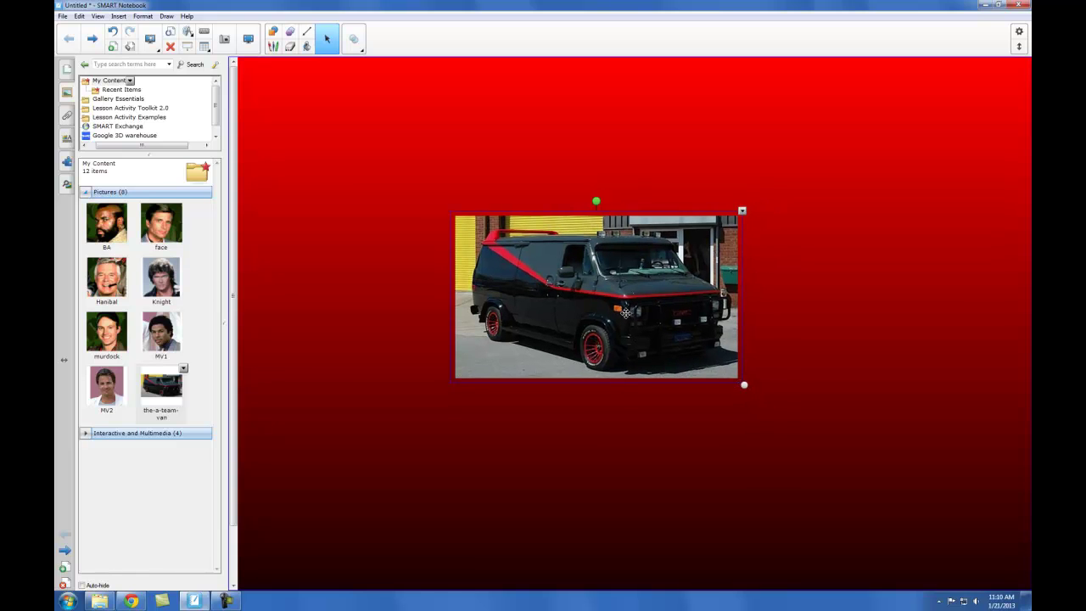
drag(619, 309, 621, 312)
click(605, 435)
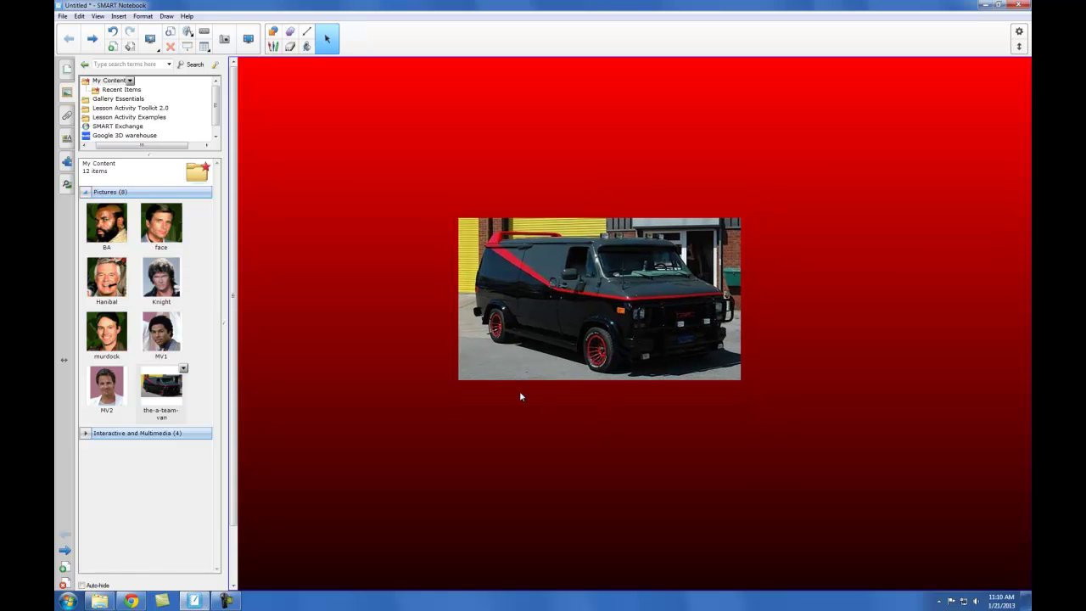
Add the seven portraits from the Gallery to the page together and move MV2, MV1 and murdock clear of the van
drag(202, 212, 109, 337)
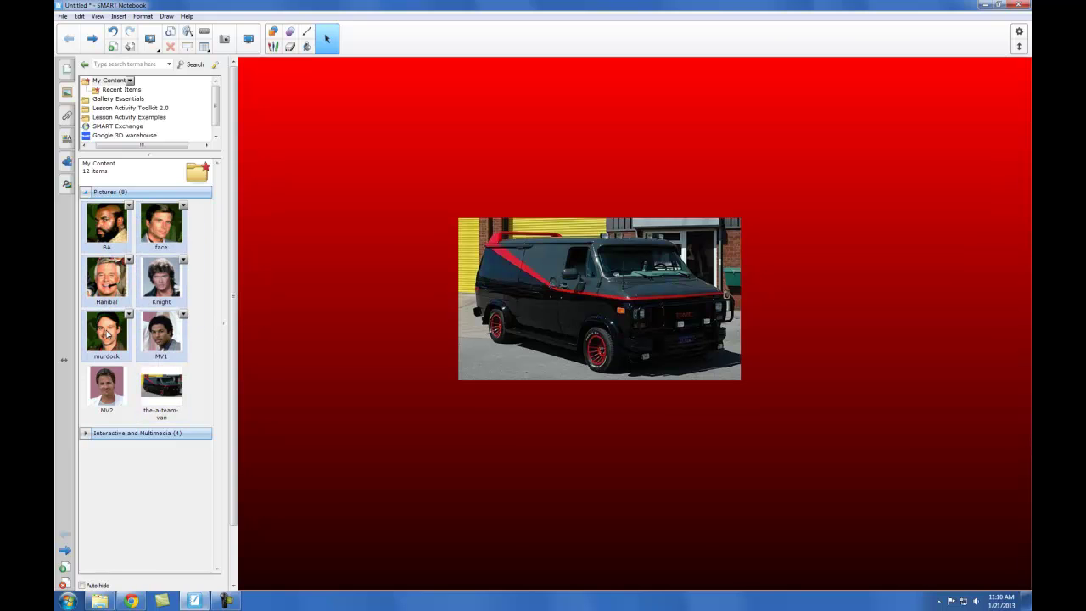
ctrl+click(106, 404)
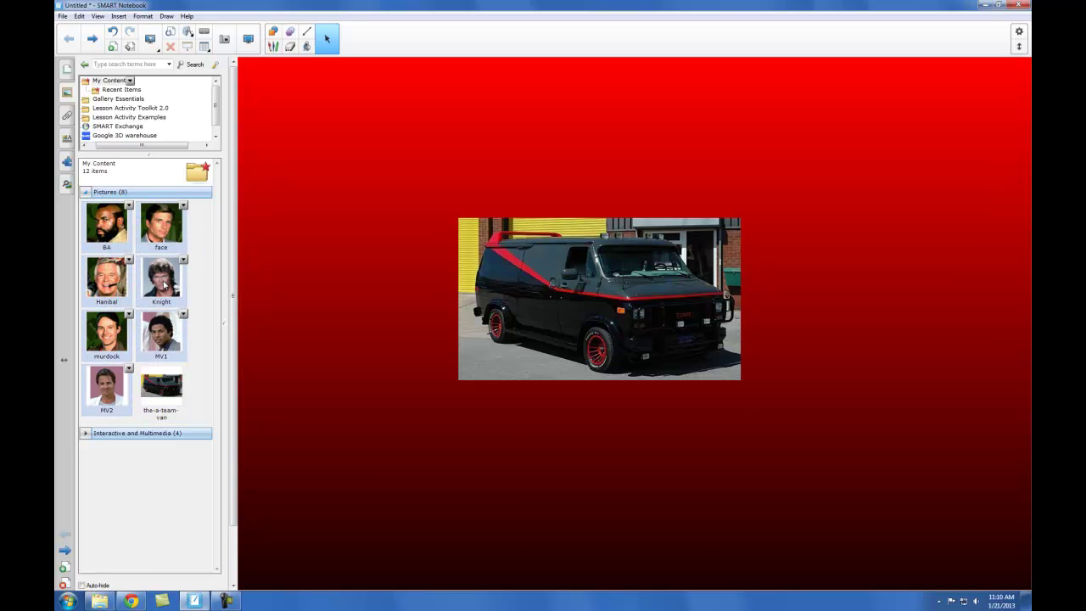
drag(164, 286, 438, 254)
drag(587, 424, 872, 187)
drag(613, 432, 388, 354)
drag(579, 416, 458, 171)
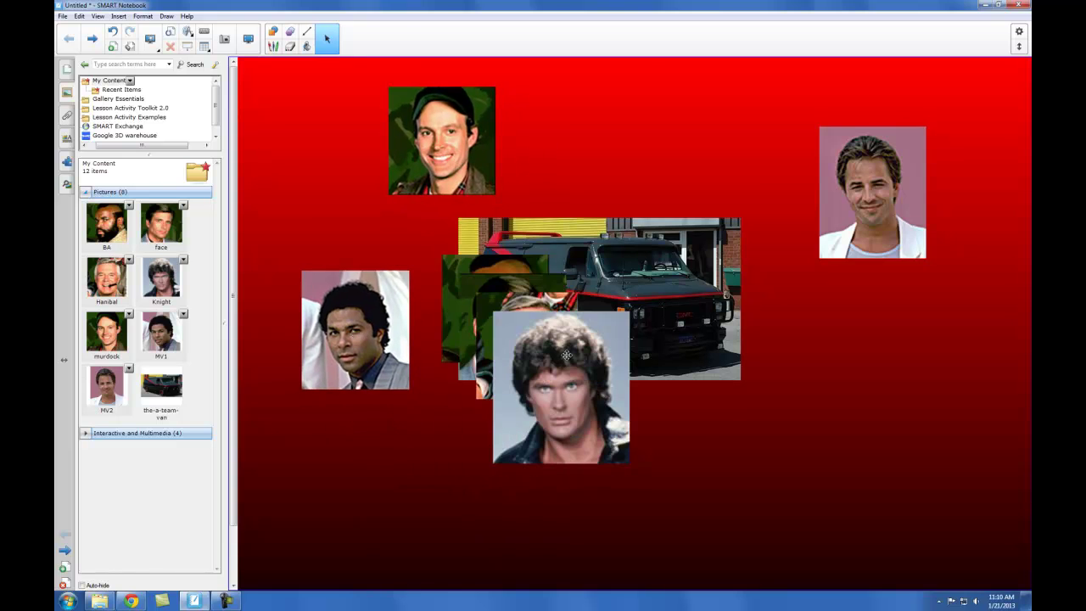
Move the Knight portrait below and to the right of the van and shrink it to match the other portraits
drag(598, 412, 907, 442)
drag(945, 507, 916, 470)
drag(860, 434, 784, 506)
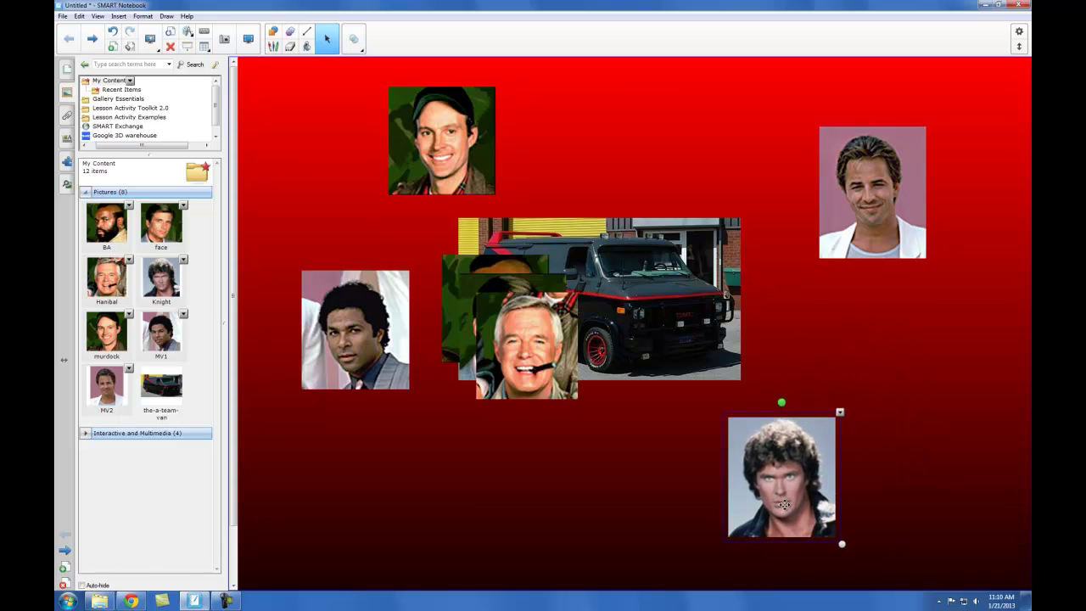
Arrange the Hanibal, face and BA portraits around the van and adjust the other portraits so they ring it without overlapping
drag(544, 370, 884, 361)
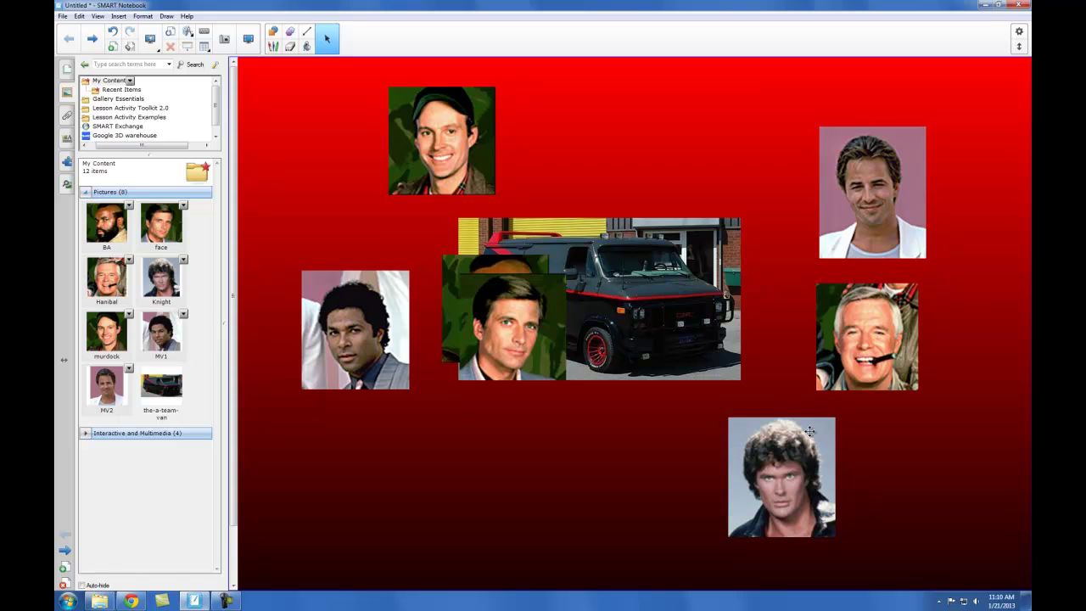
drag(811, 431, 765, 436)
drag(901, 329, 903, 345)
drag(537, 356, 557, 496)
drag(391, 360, 403, 403)
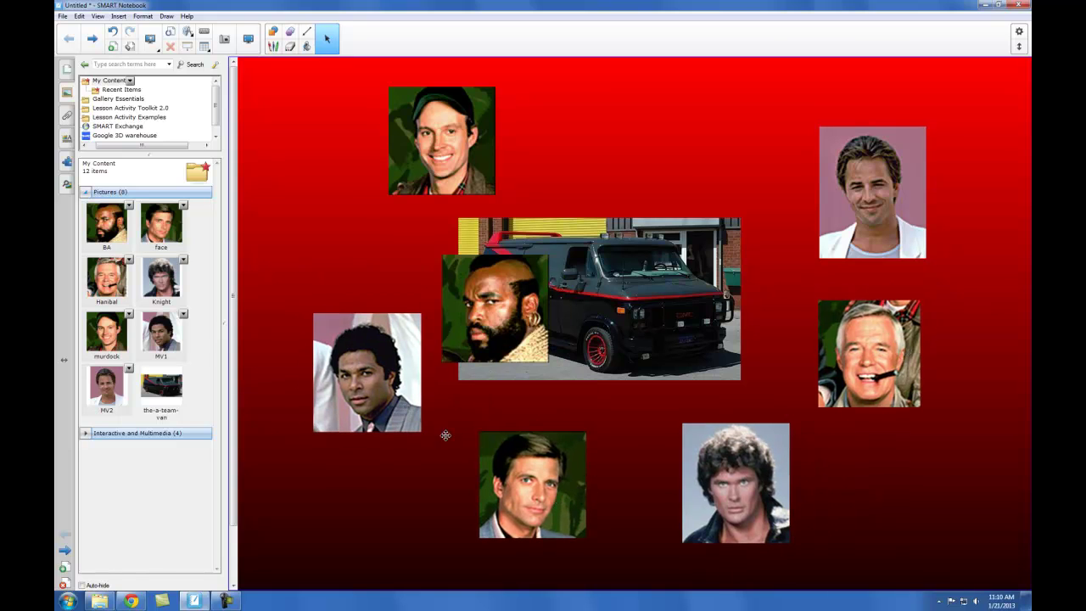
drag(543, 480, 533, 473)
drag(509, 319, 661, 149)
drag(447, 153, 441, 154)
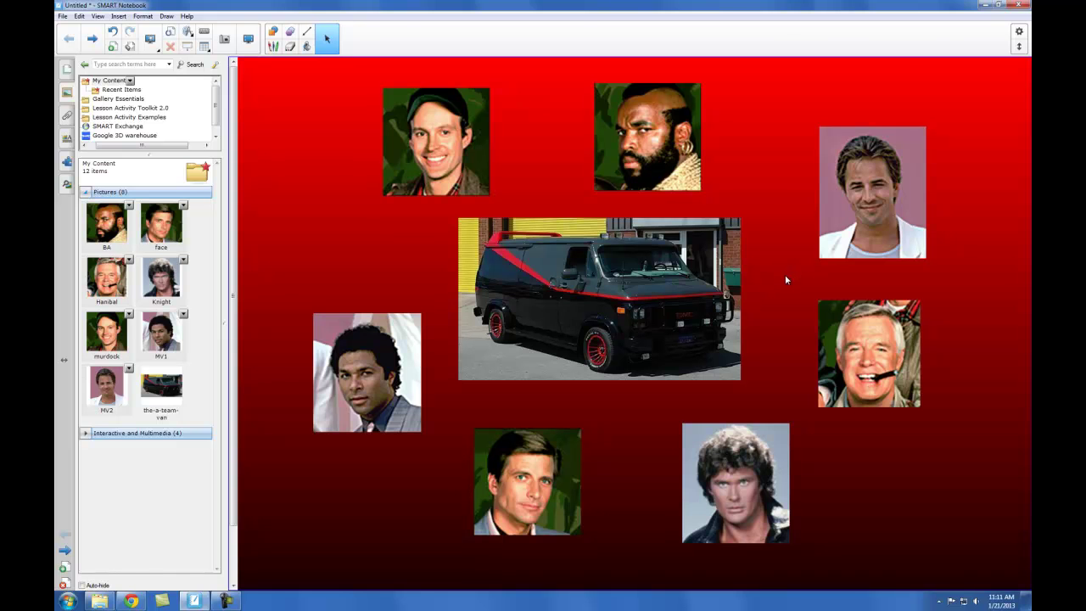
Open the Insert Sound settings for the BA portrait above the van
click(653, 129)
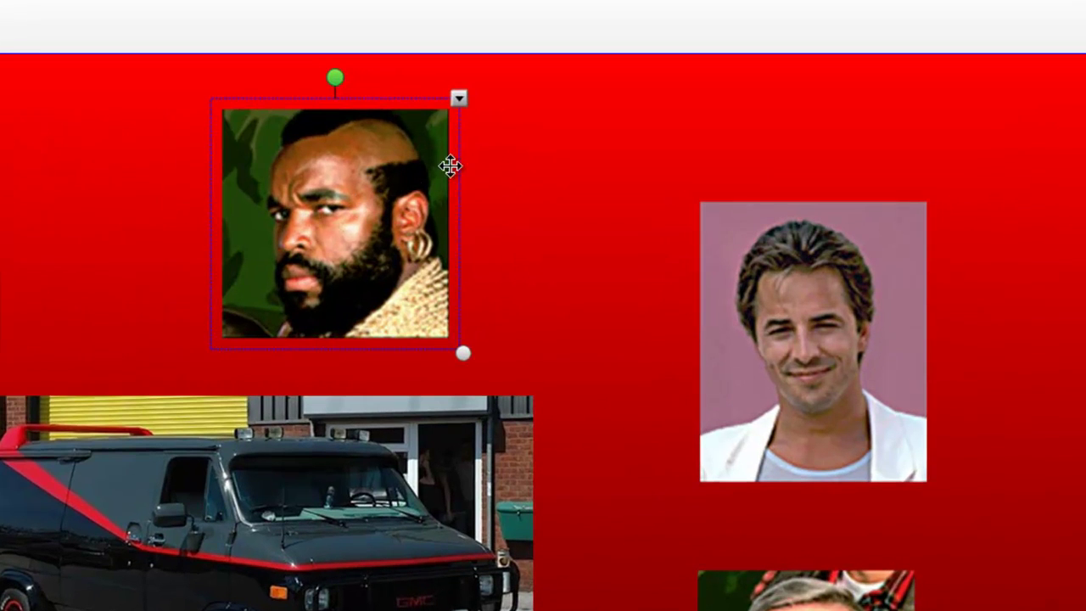
click(460, 99)
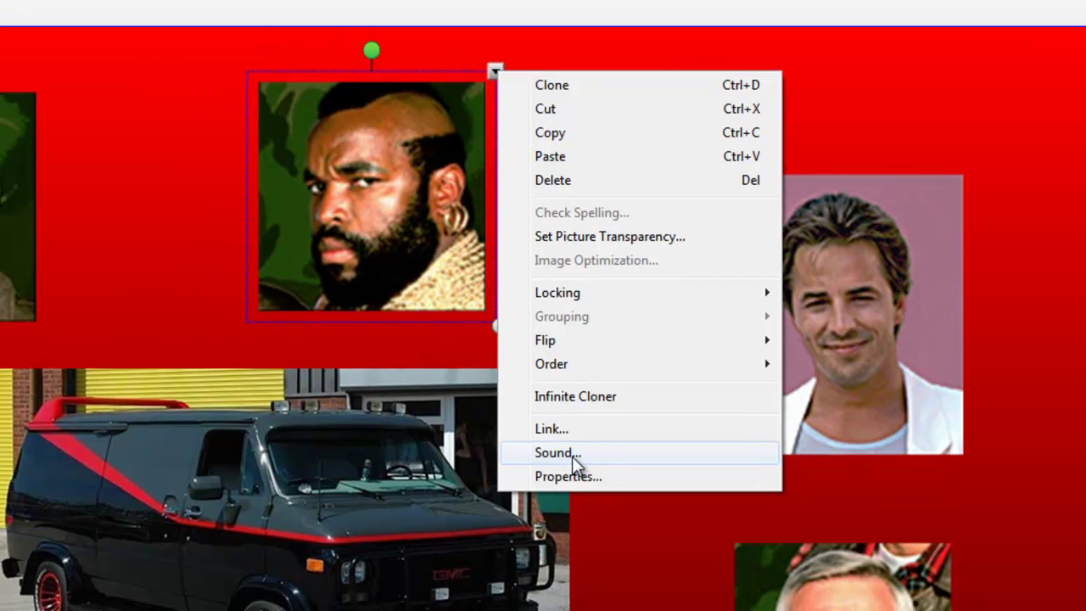
click(537, 481)
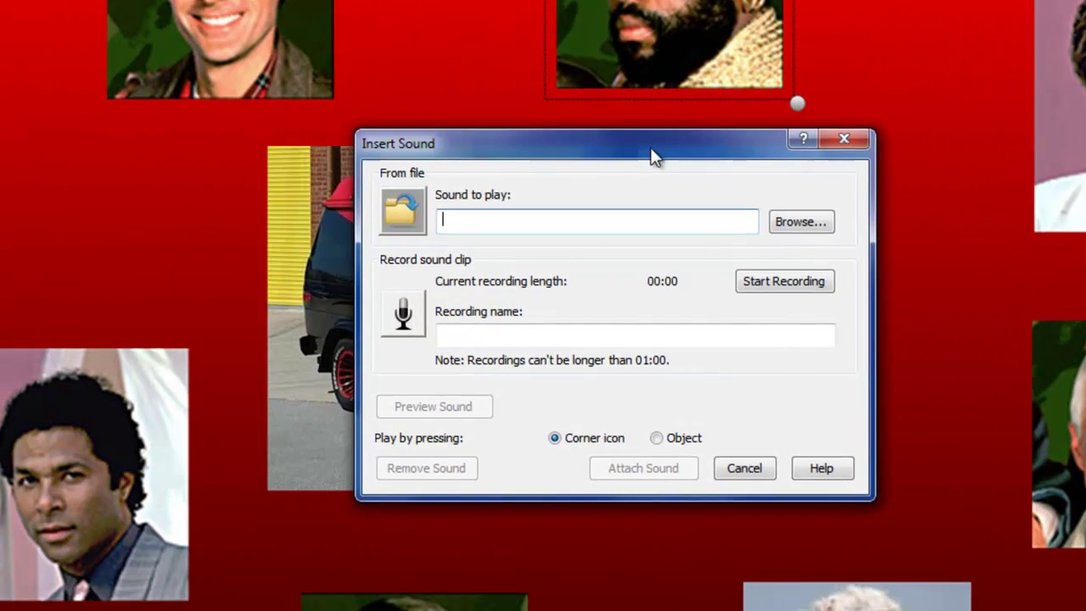
drag(651, 151, 628, 152)
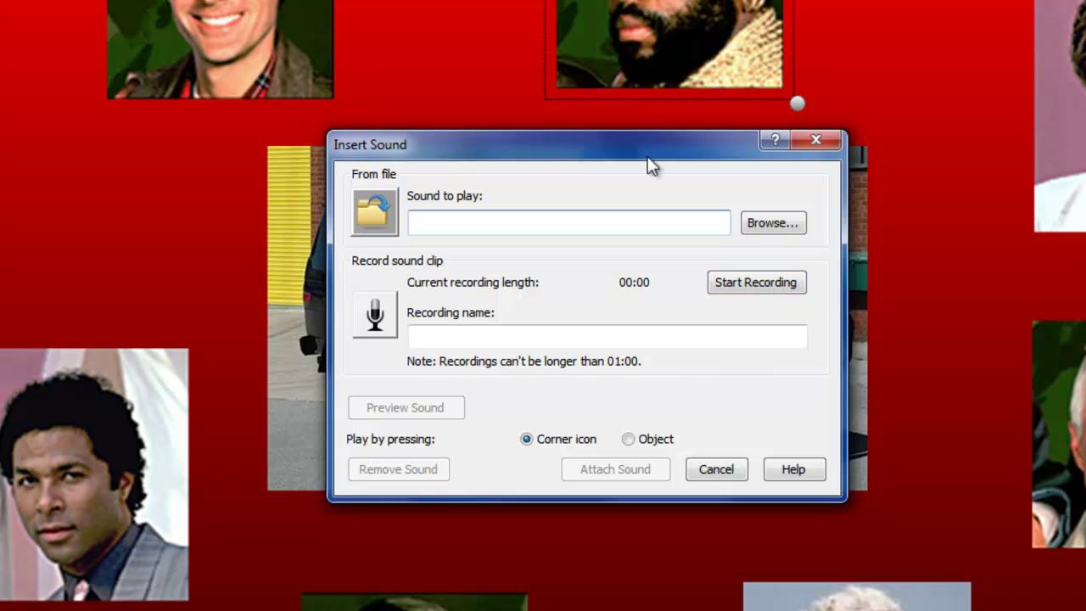
Try recording a sound clip for the BA portrait, re-record it for about 10 seconds and preview it
click(759, 293)
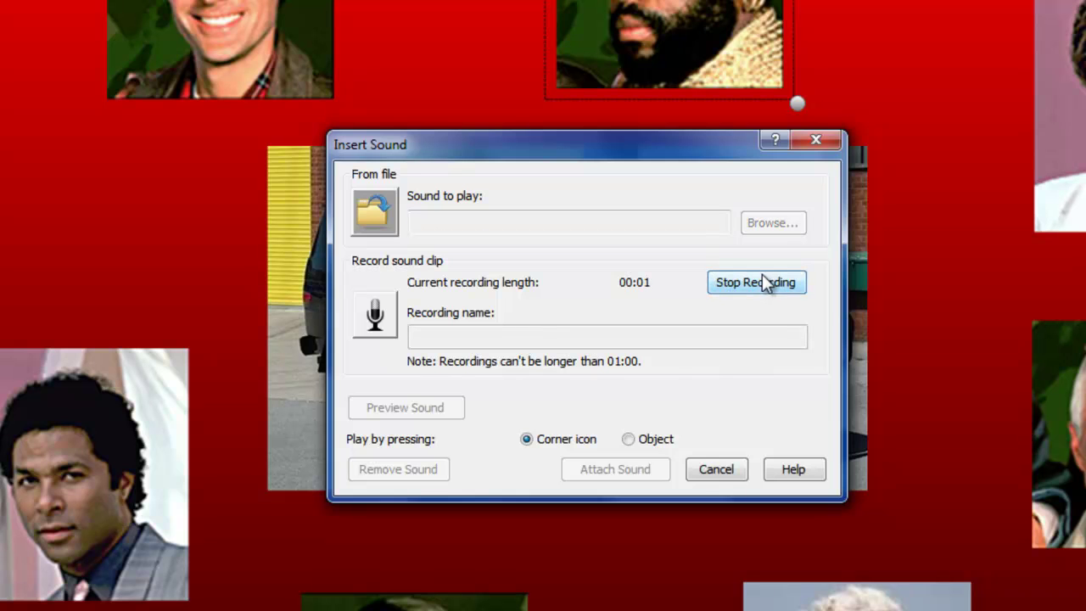
click(760, 280)
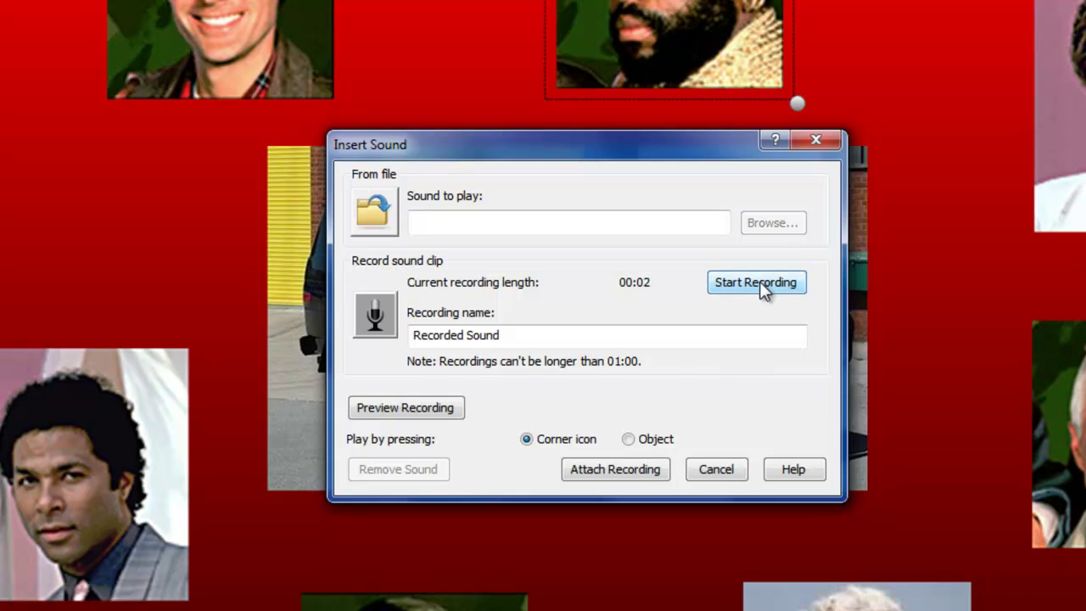
click(406, 408)
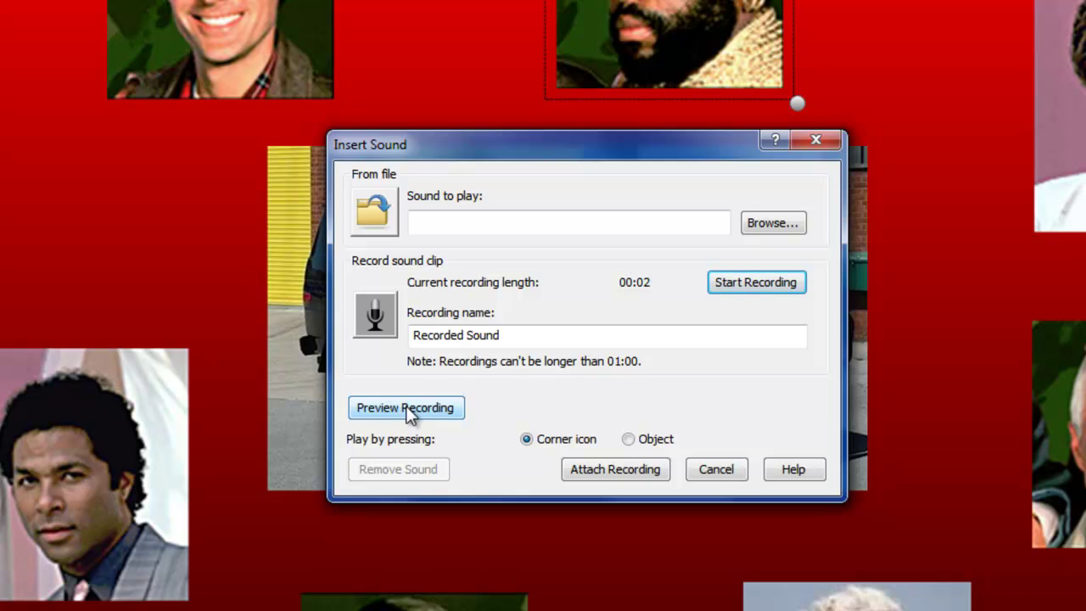
click(761, 281)
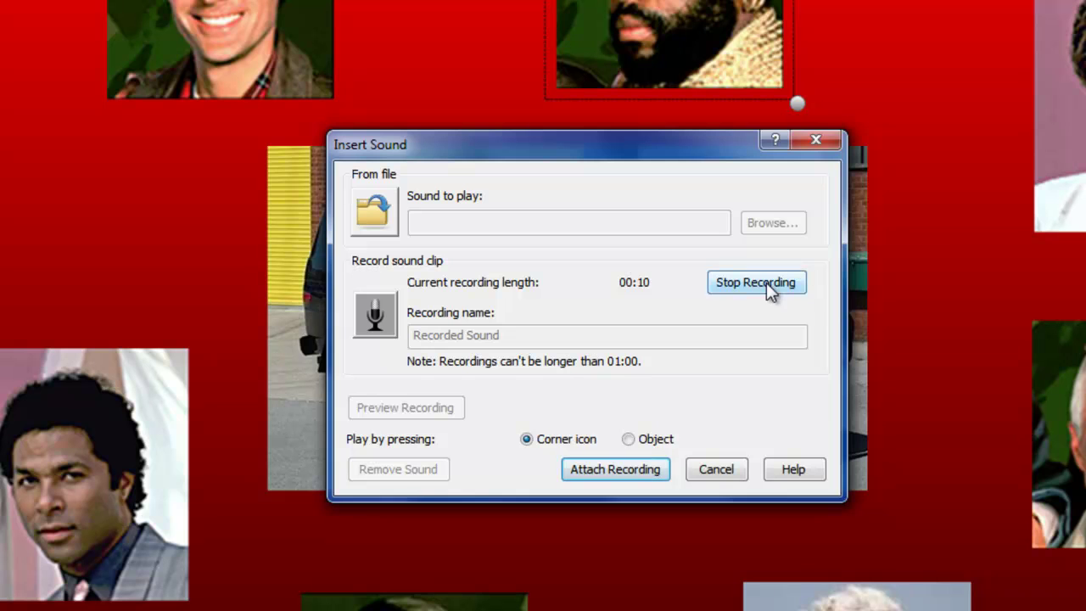
click(765, 282)
click(427, 406)
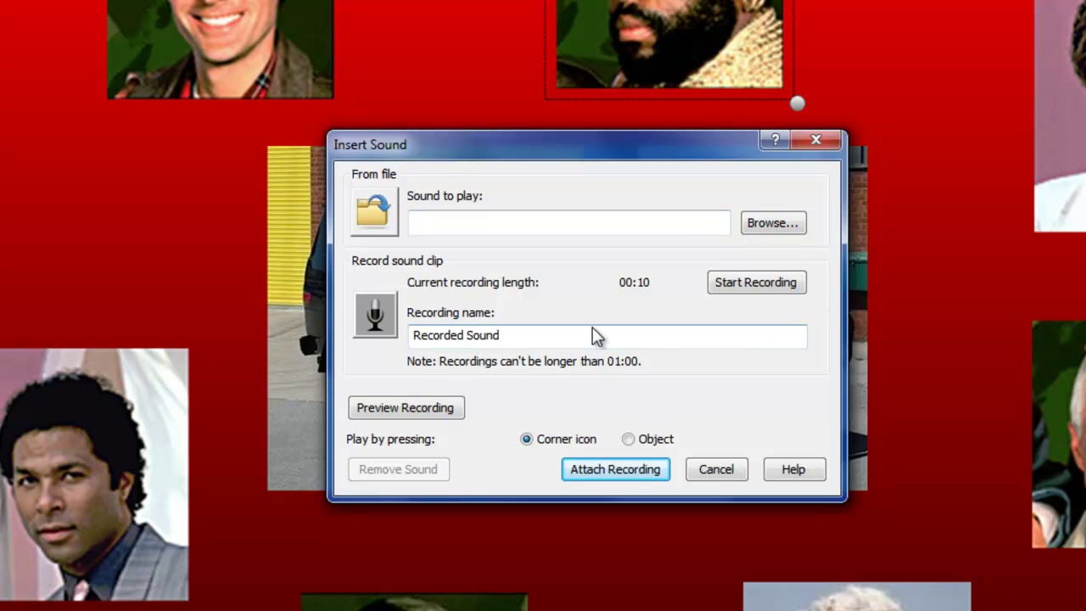
Attach the crazy_fool sound file from the ATeam Audio folder to the BA portrait, previewing it first and keeping corner icon playback
click(771, 220)
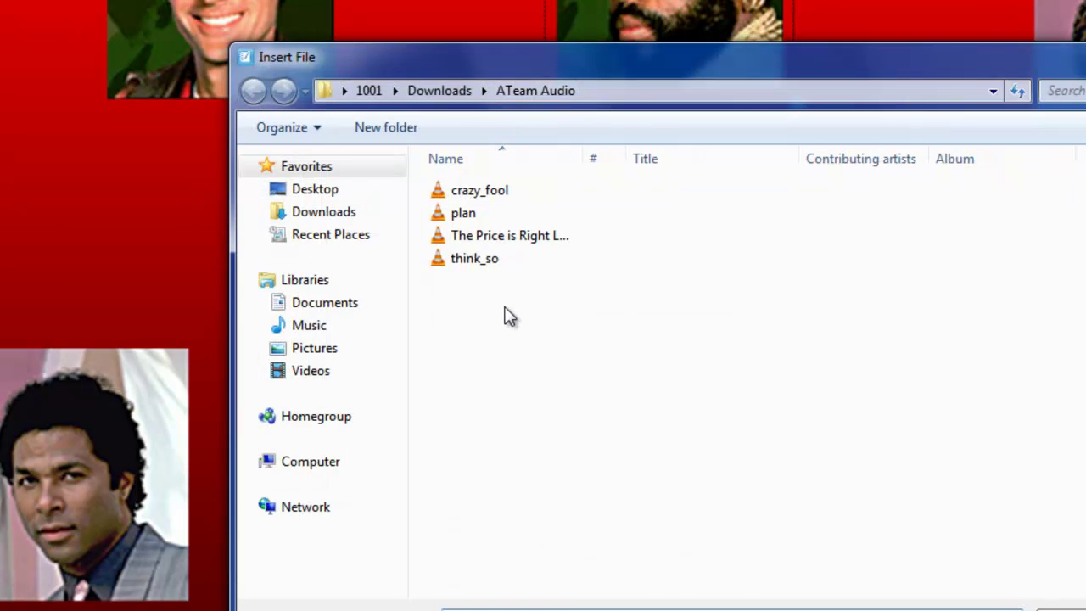
click(503, 195)
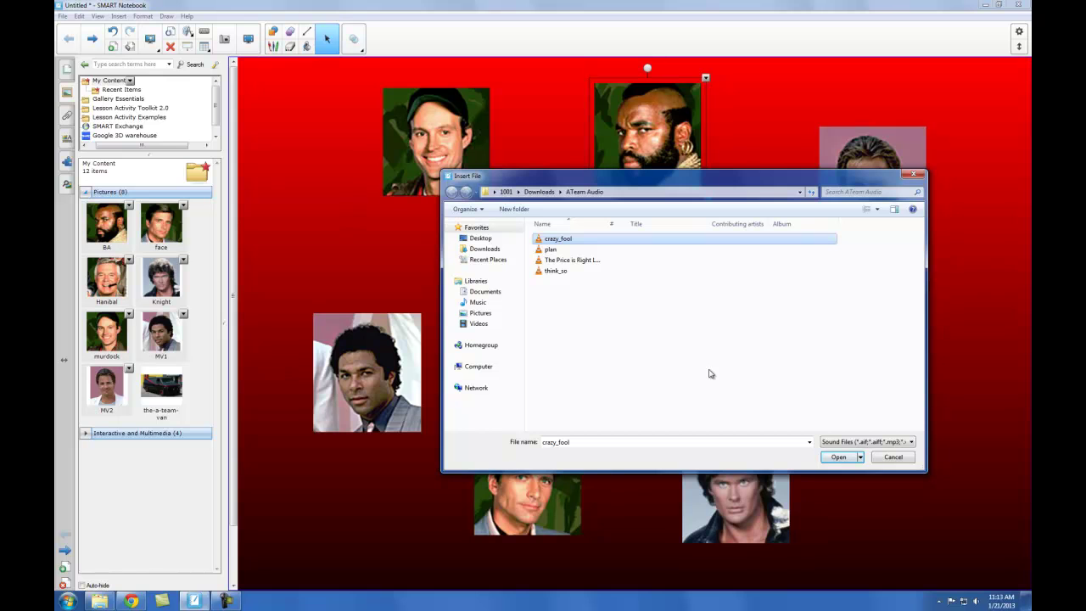
click(838, 459)
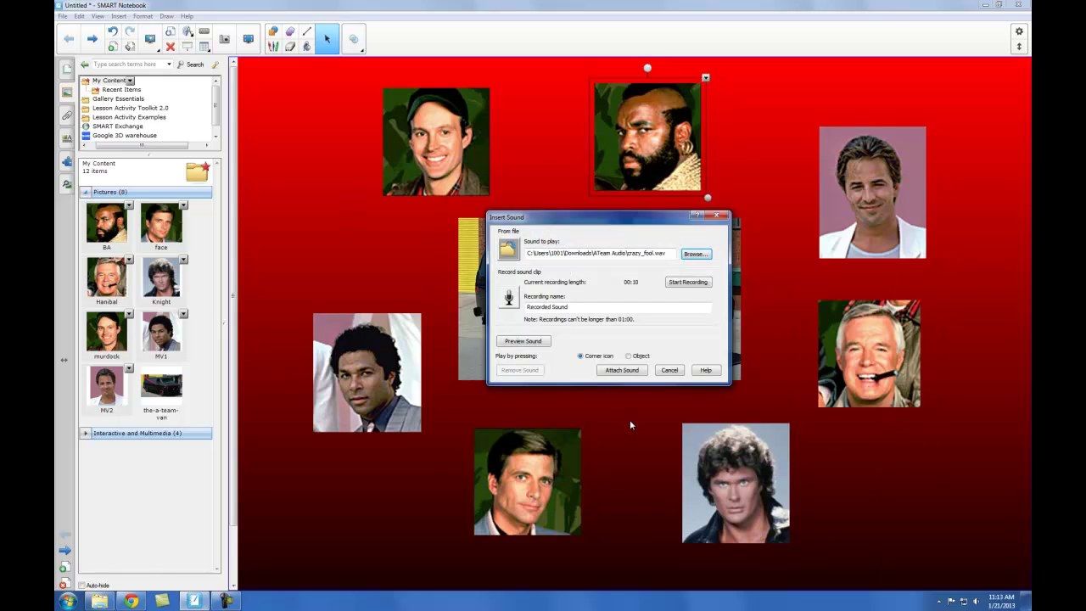
click(521, 343)
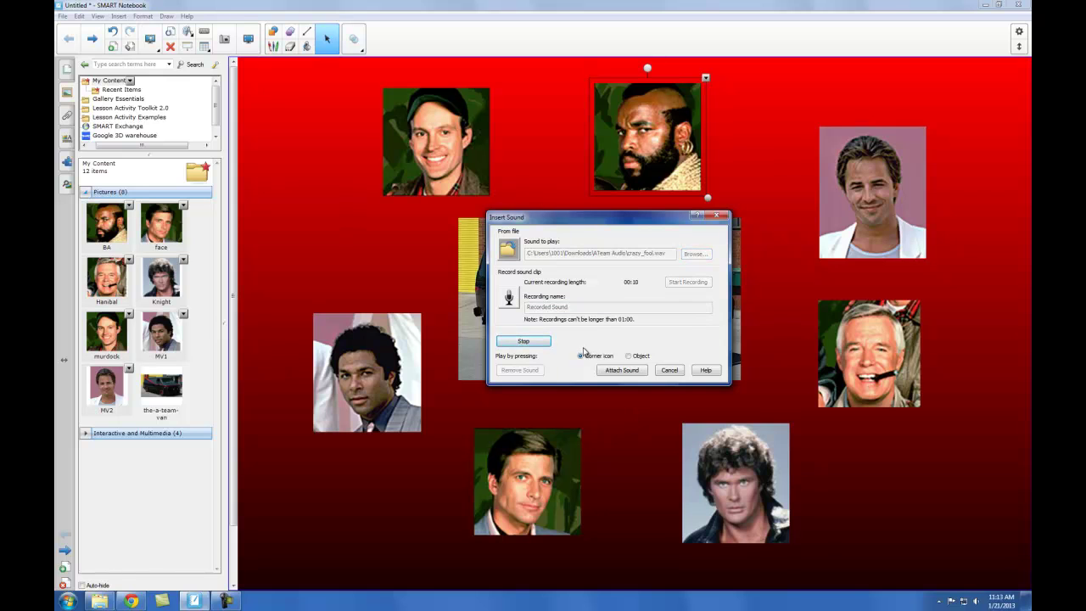
click(625, 371)
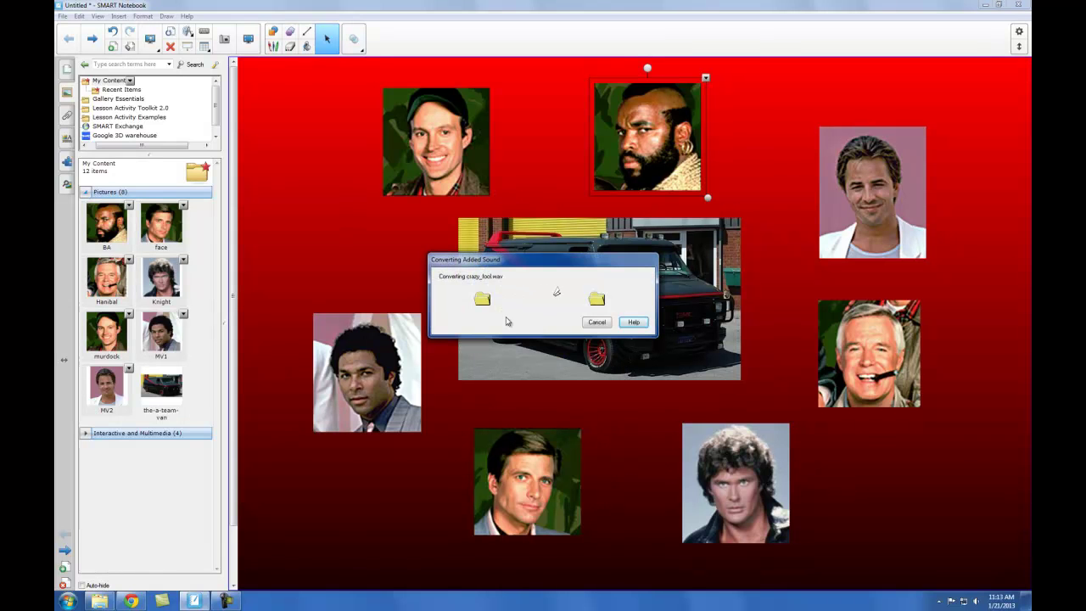
Test the attached sound by playing it from the BA portrait's corner icon
click(589, 197)
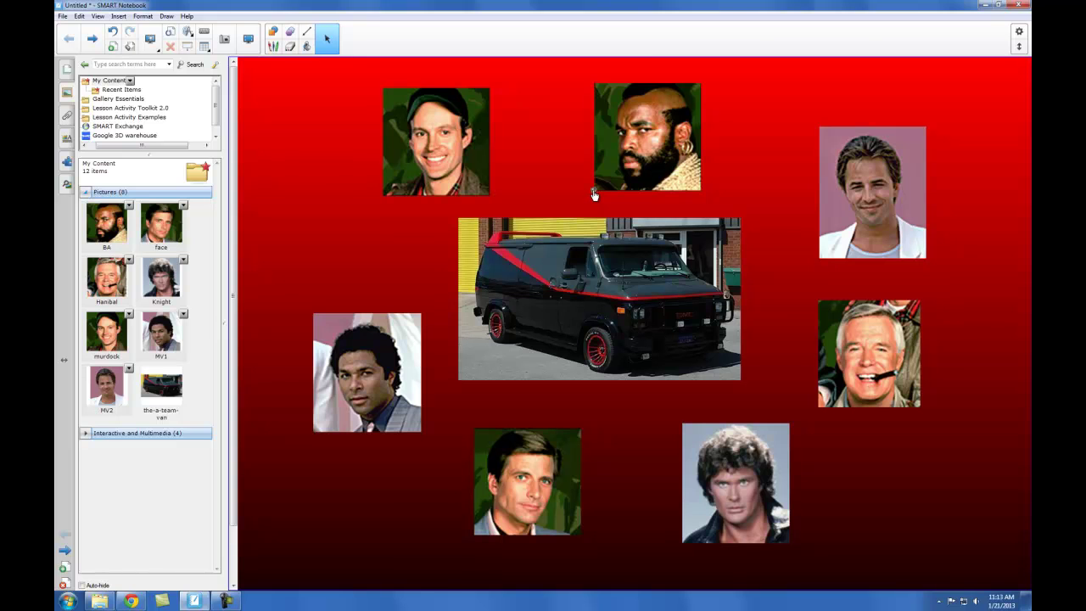
click(594, 193)
click(553, 193)
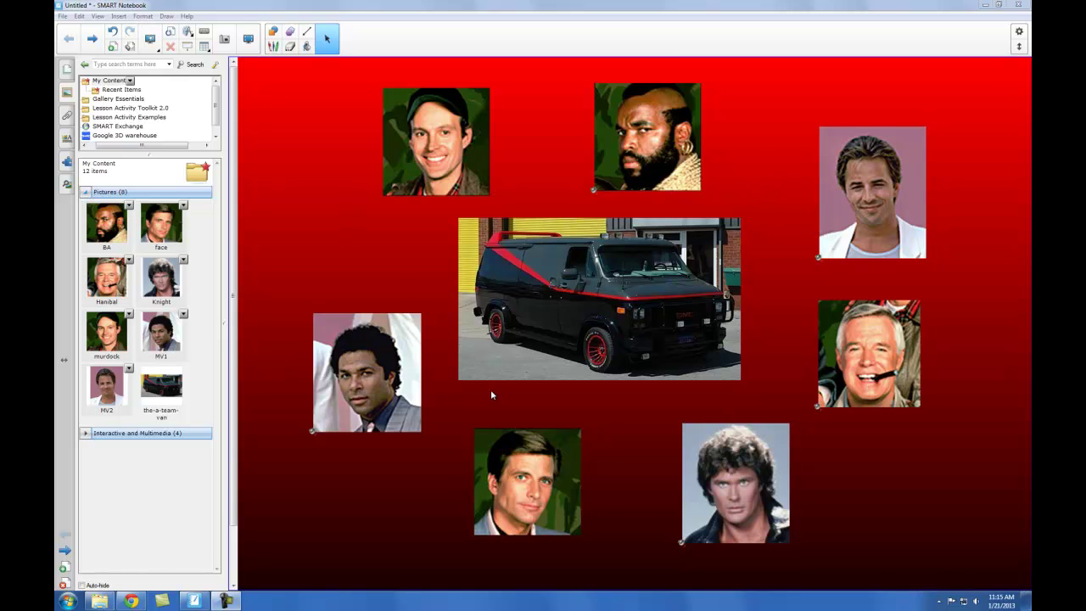
Open the Activity Builder add-on and start editing the van picture as an activity object
click(67, 162)
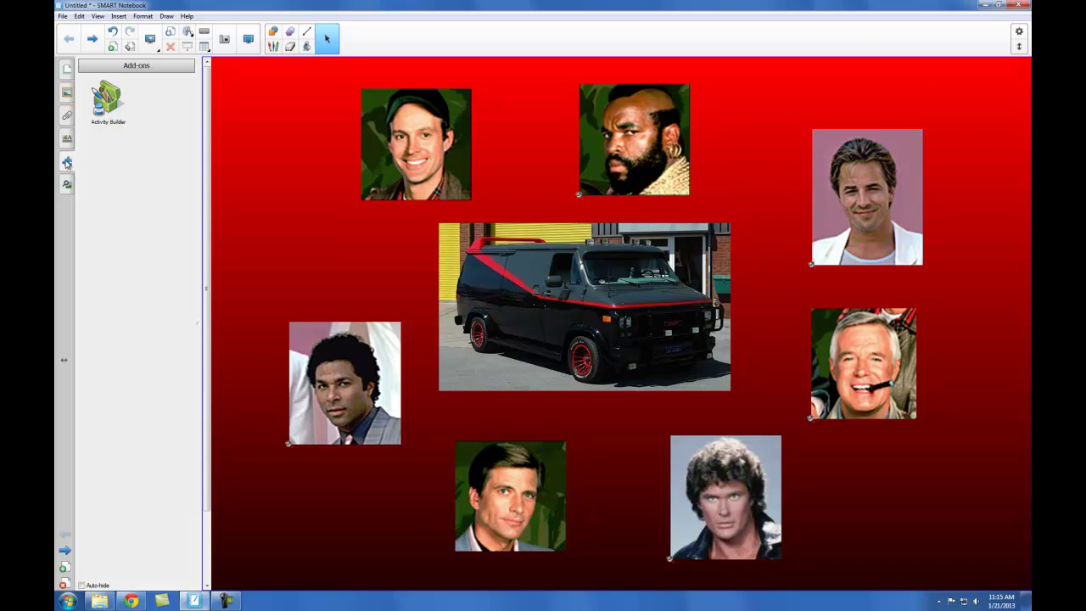
click(110, 129)
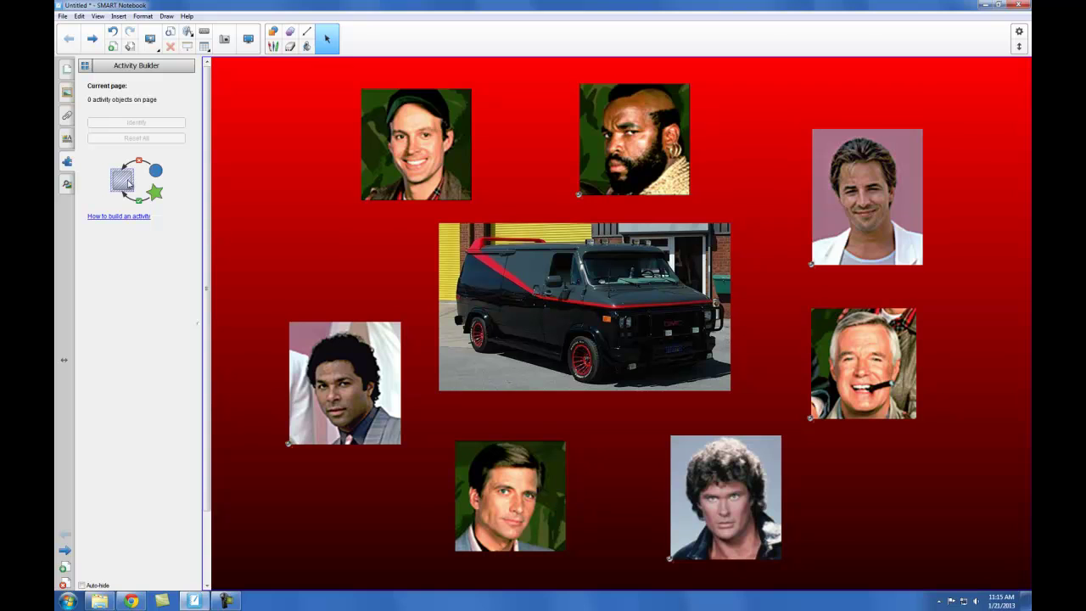
click(518, 312)
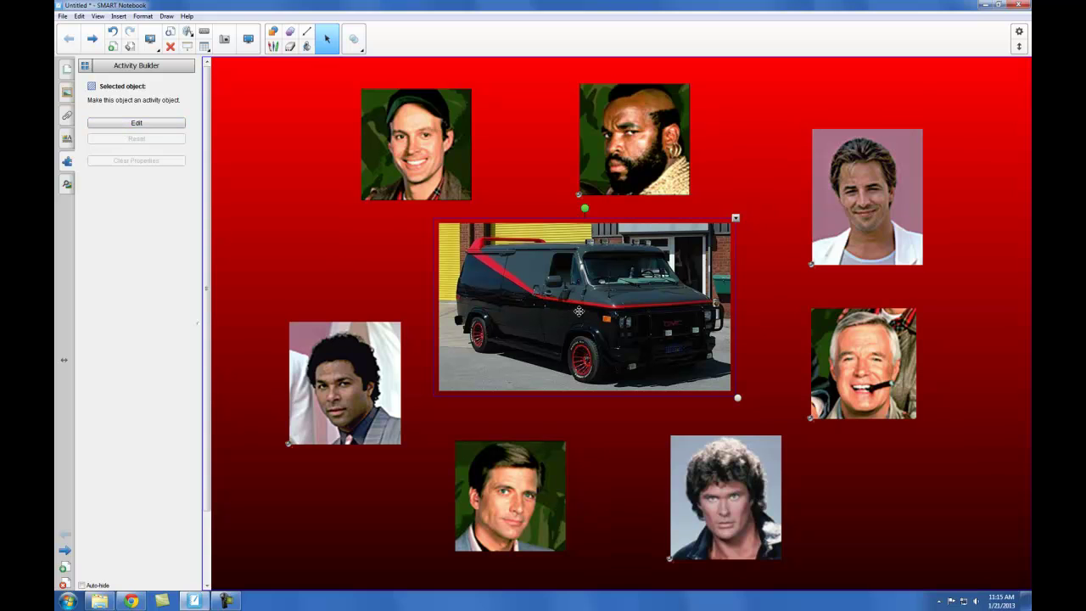
click(136, 124)
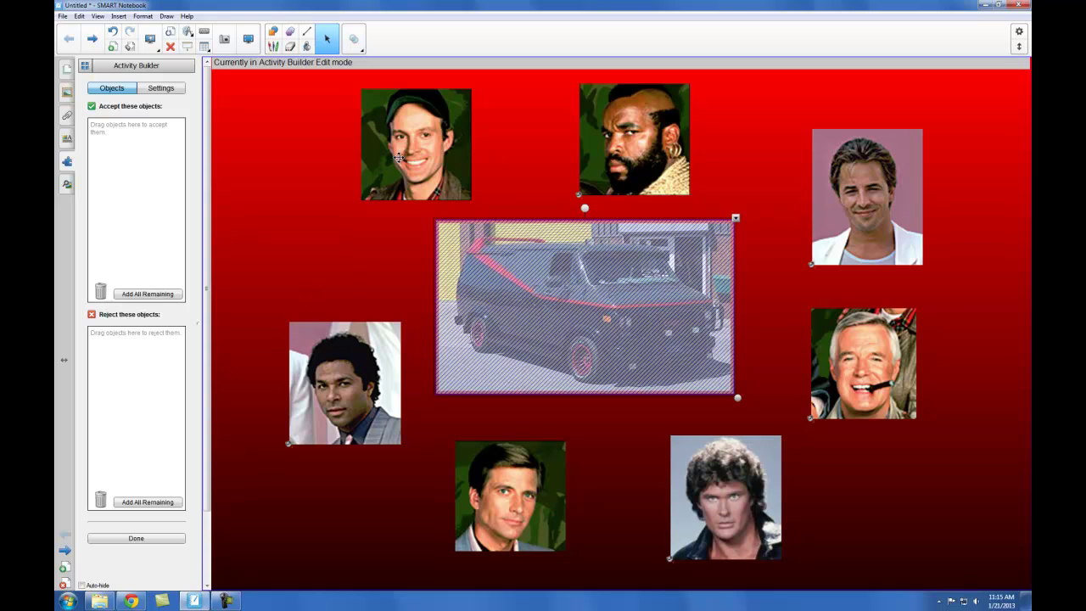
Set the van to accept the four A-Team portraits and reject the white-jacket, grey-suit and curly-haired men's portraits
drag(390, 161, 129, 205)
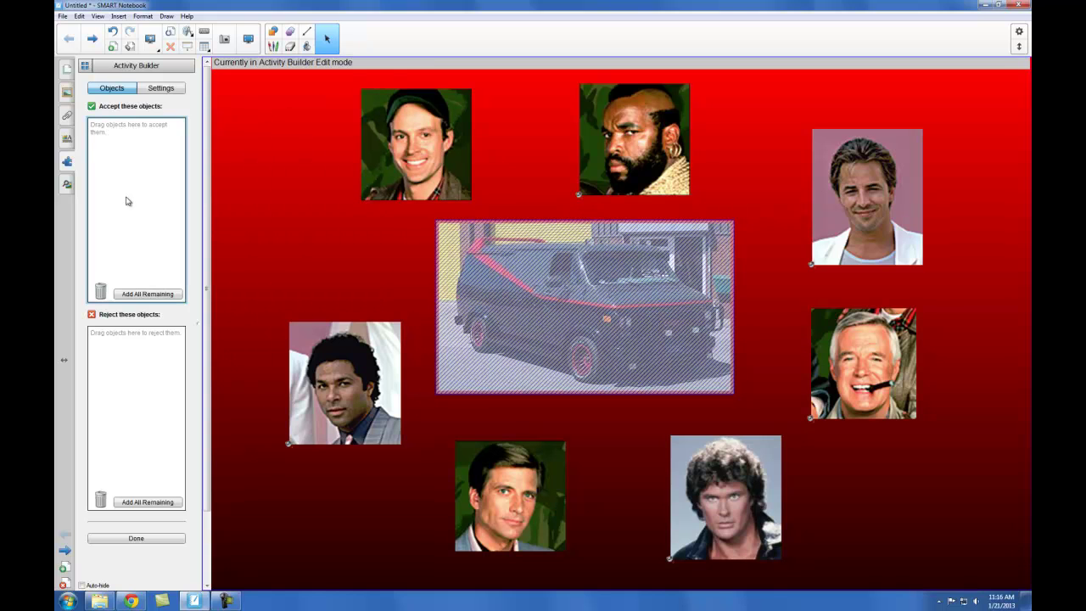
drag(643, 139, 131, 208)
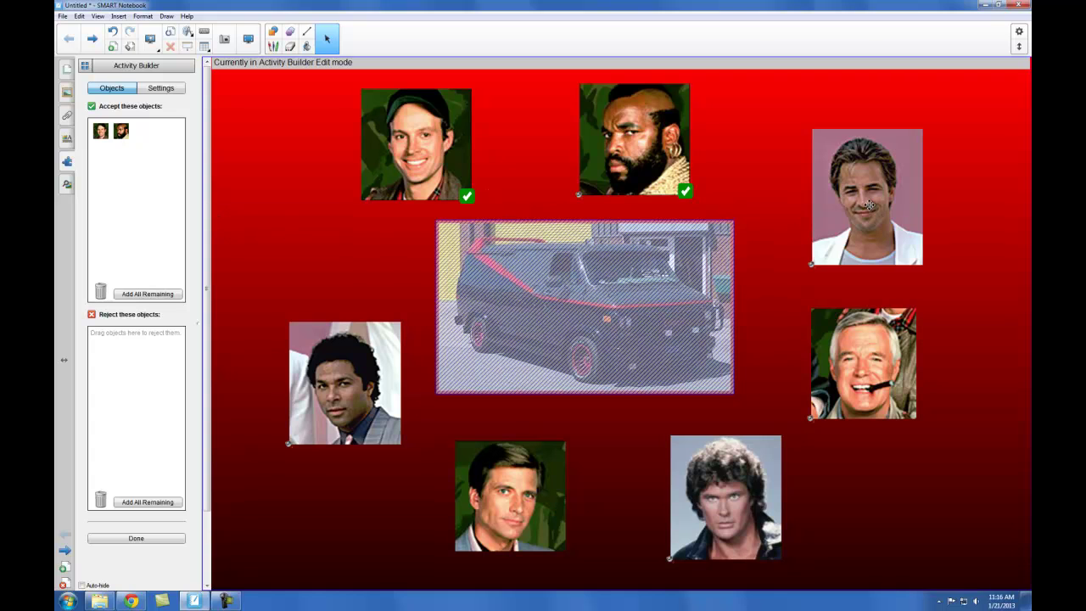
drag(880, 195, 138, 388)
drag(361, 381, 155, 382)
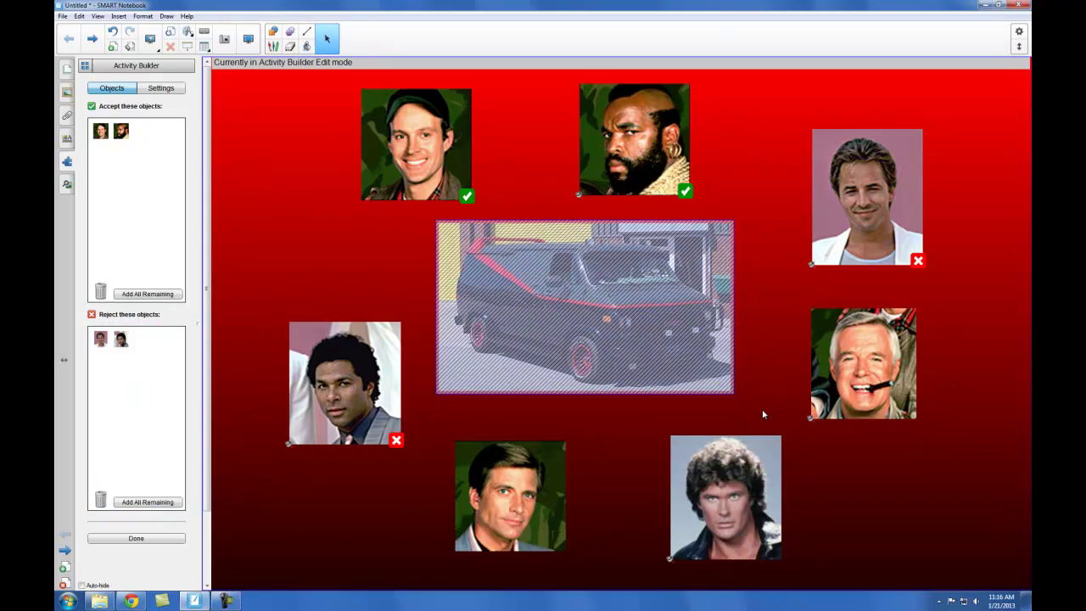
drag(744, 477, 132, 398)
drag(879, 371, 145, 206)
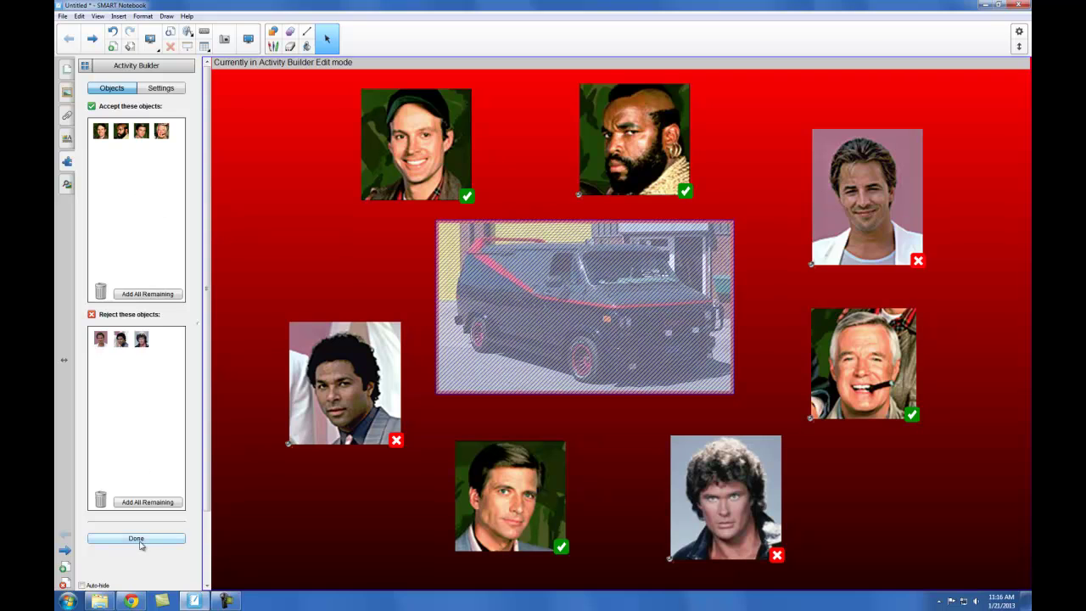
Make accepted and rejected objects also play their sounds, keeping the Fade Out and Bounce Back animations, and finish editing the activity
click(166, 90)
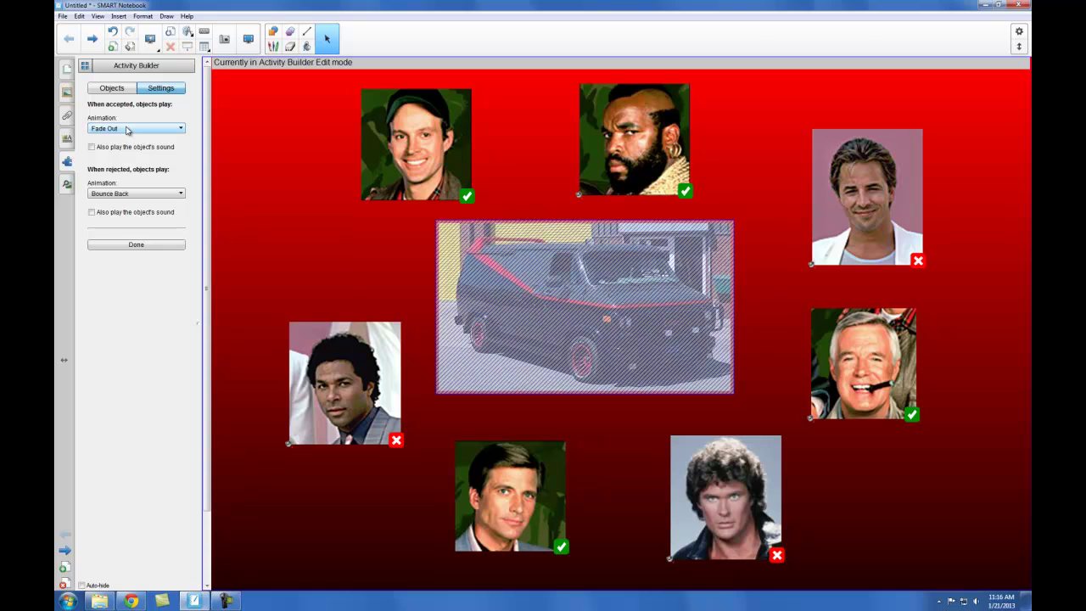
click(127, 130)
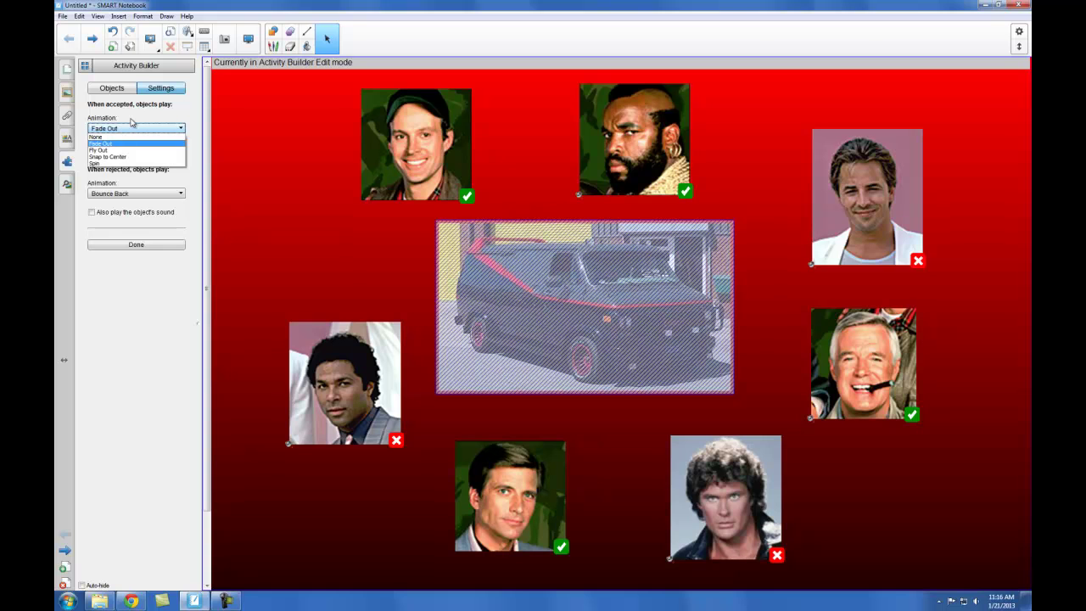
click(131, 121)
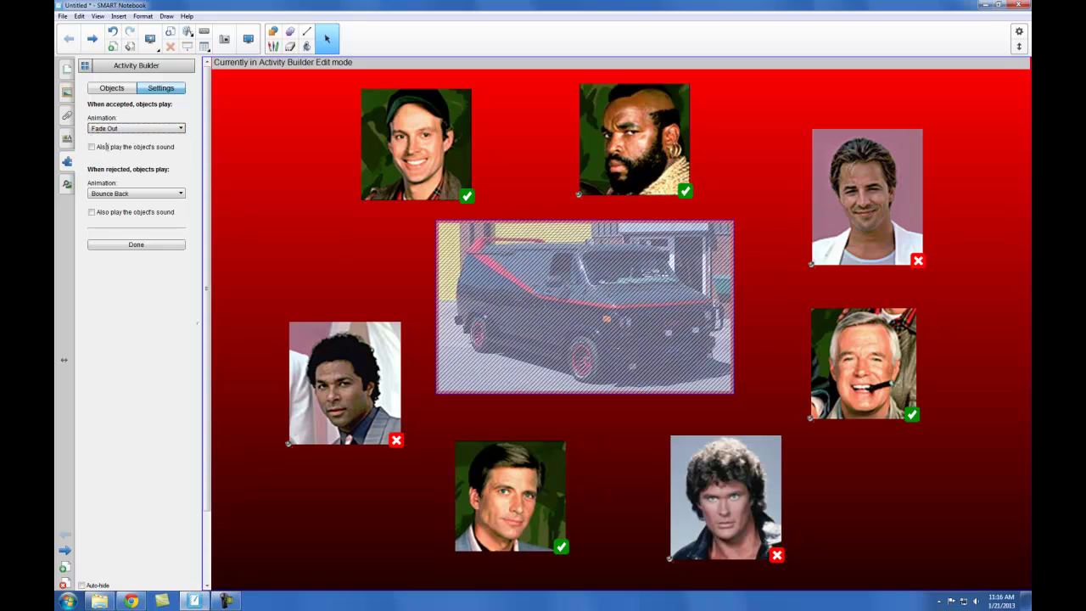
click(92, 148)
click(91, 213)
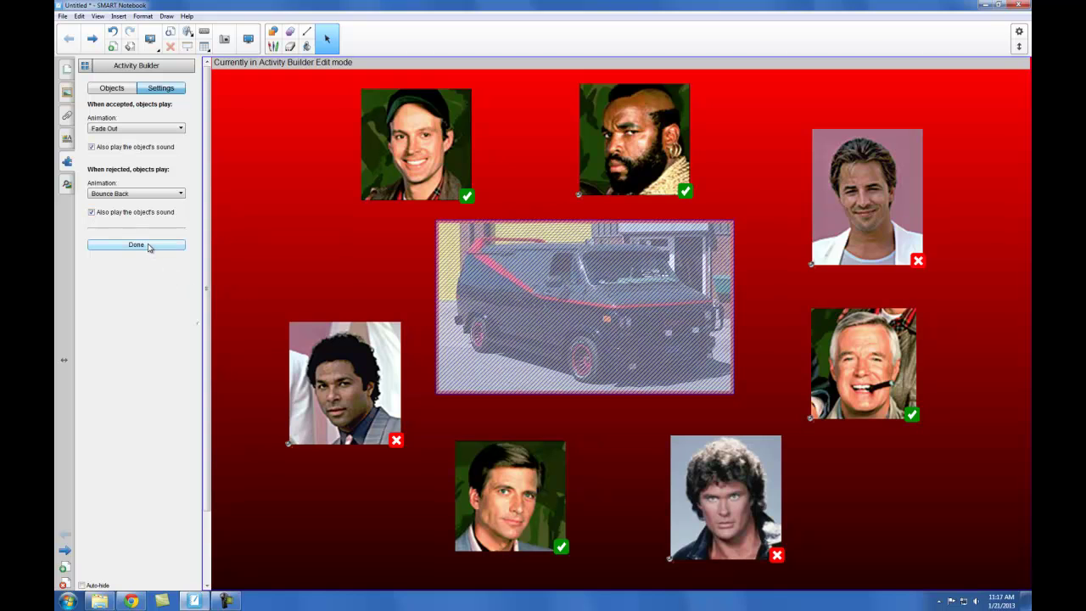
click(136, 245)
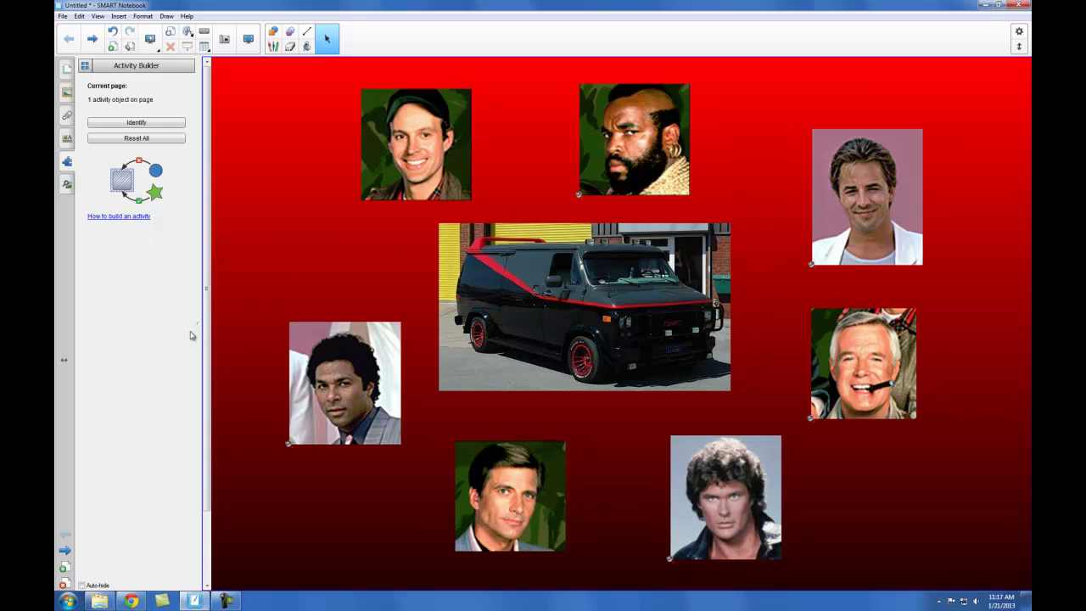
Auto-hide the side panel and save the notebook file as ATeam on the Desktop
click(82, 585)
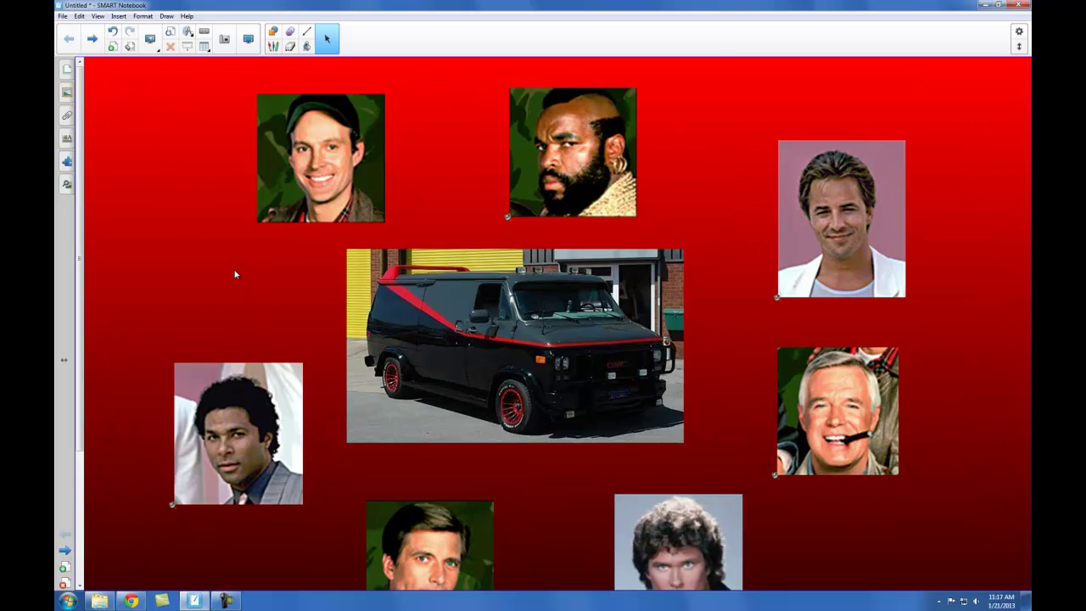
click(62, 16)
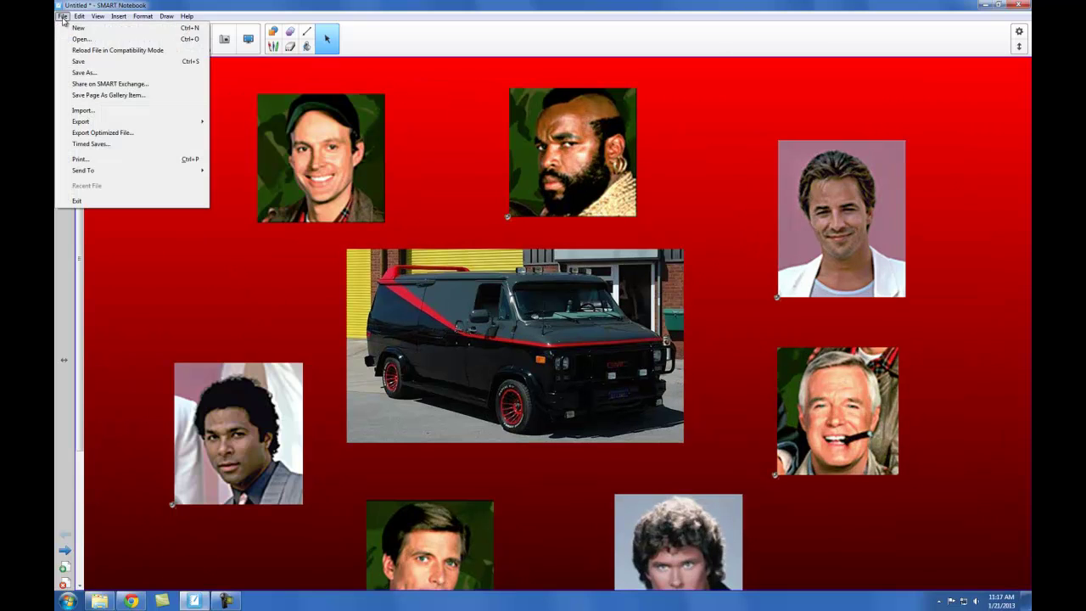
click(81, 61)
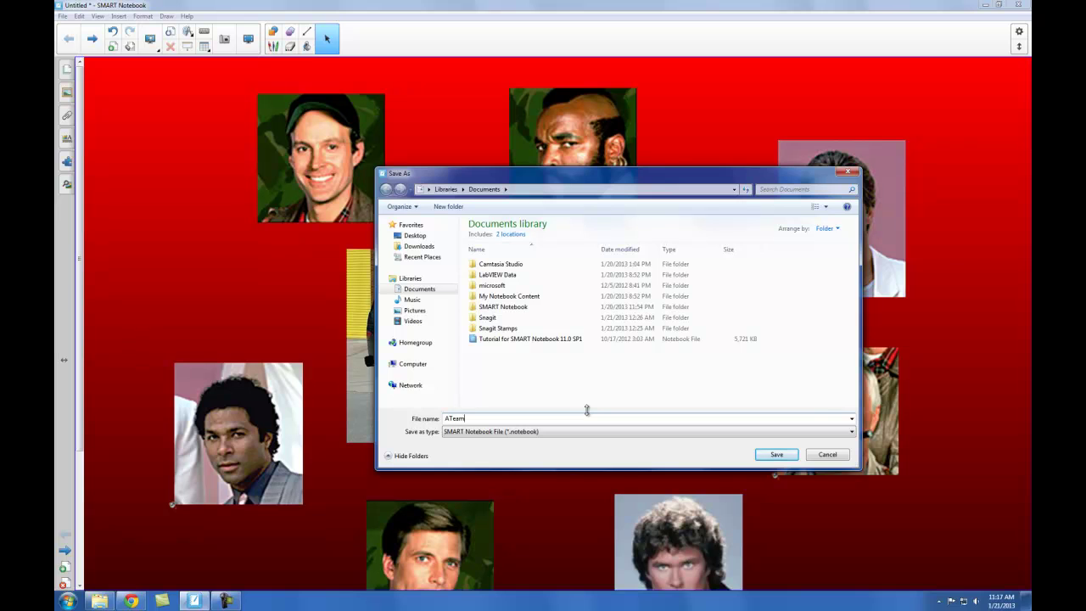
text(ATeam)
click(414, 235)
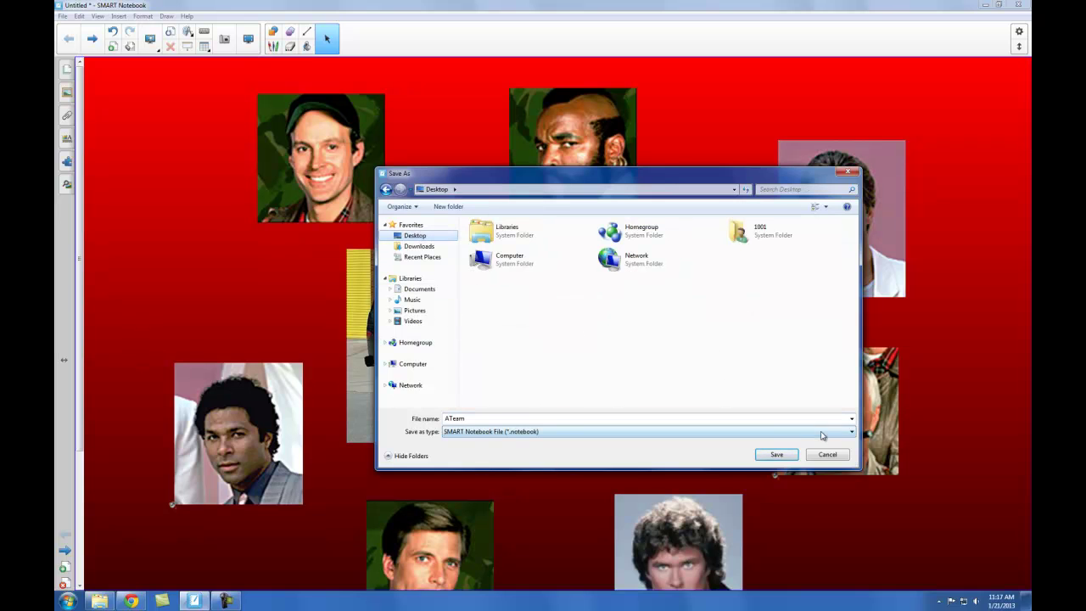
click(776, 455)
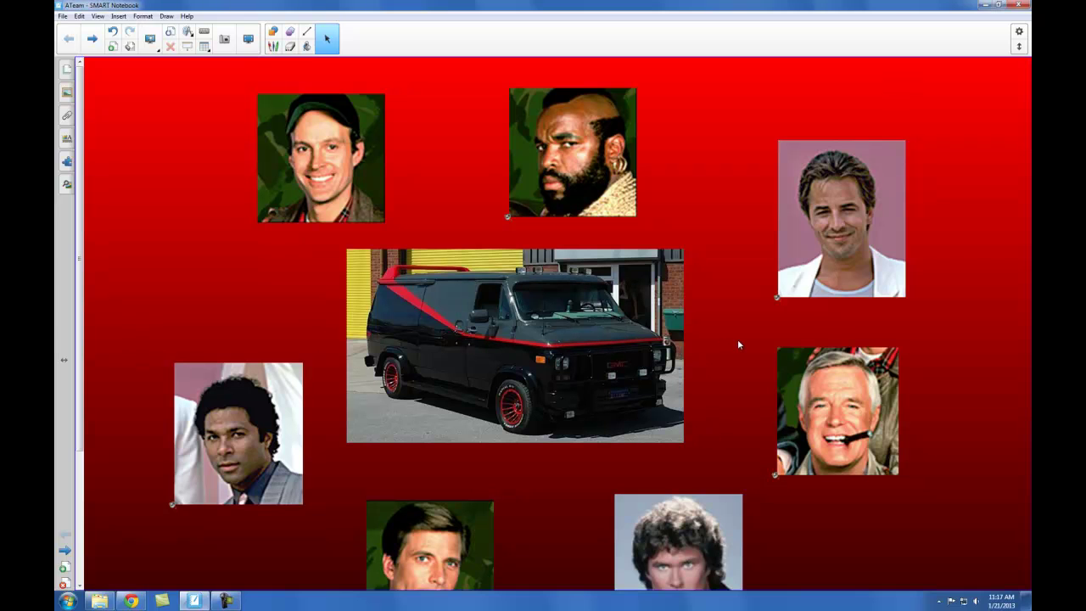
Test the activity in full screen by moving each portrait onto the van, and return to the normal view
click(248, 38)
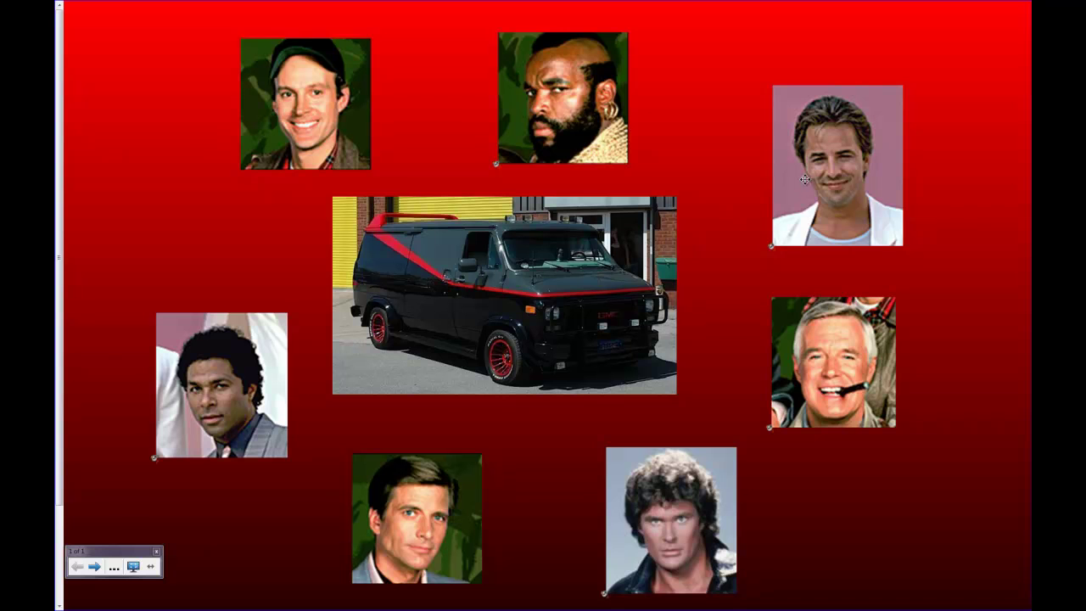
drag(309, 85, 513, 286)
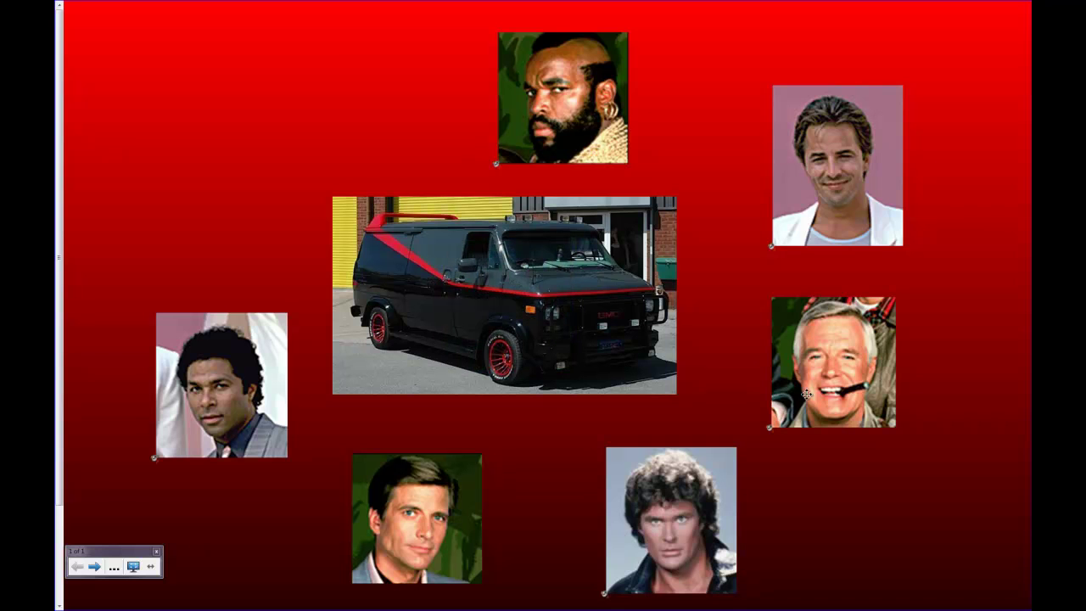
drag(820, 376, 515, 302)
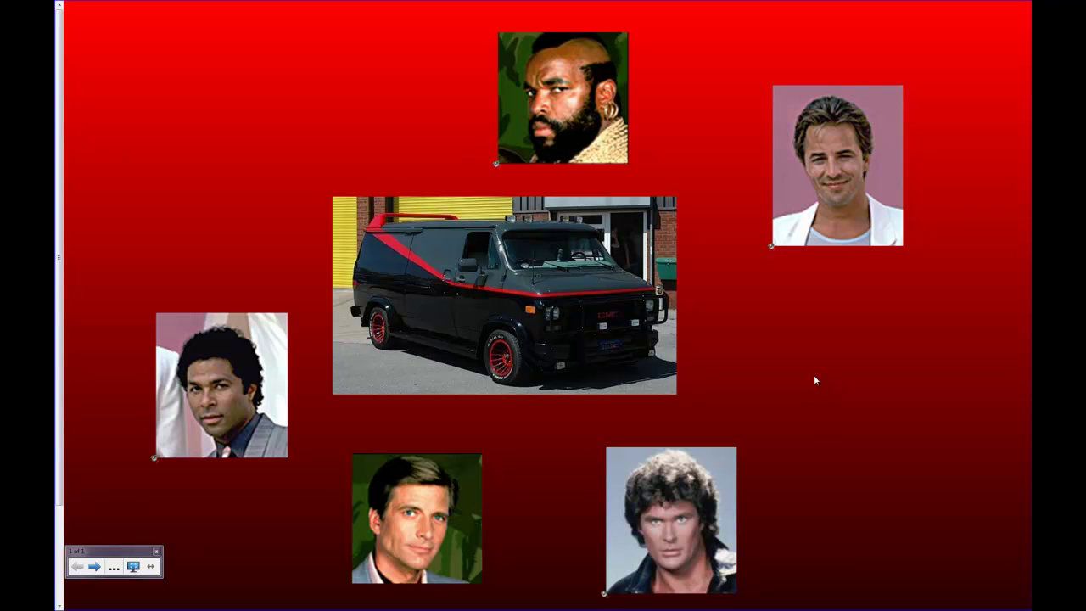
drag(849, 154, 626, 254)
click(528, 269)
drag(226, 415, 490, 337)
drag(404, 527, 489, 320)
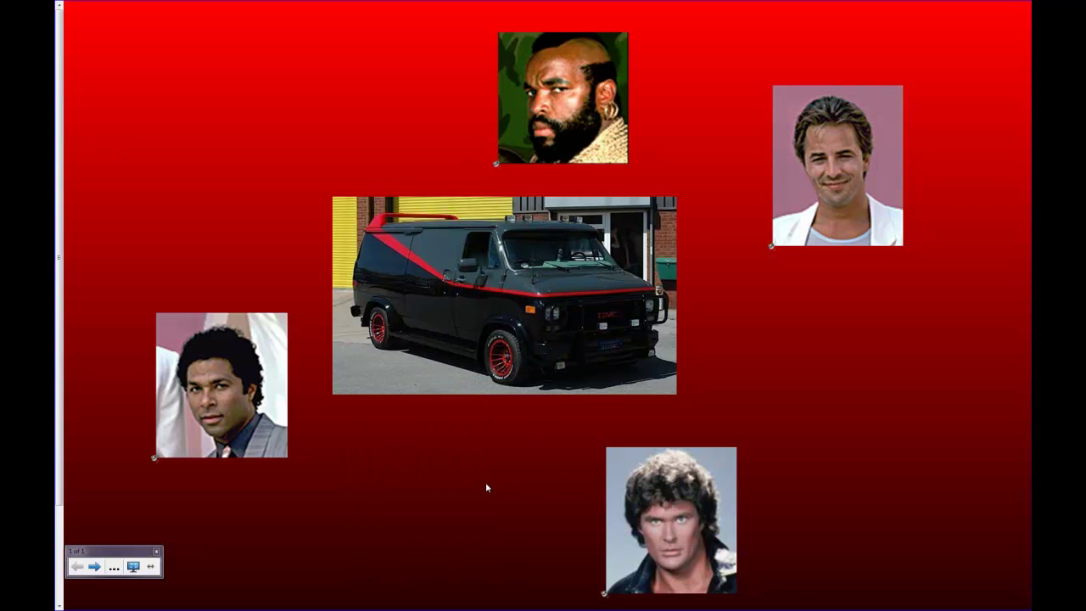
drag(688, 548, 528, 314)
drag(560, 108, 491, 303)
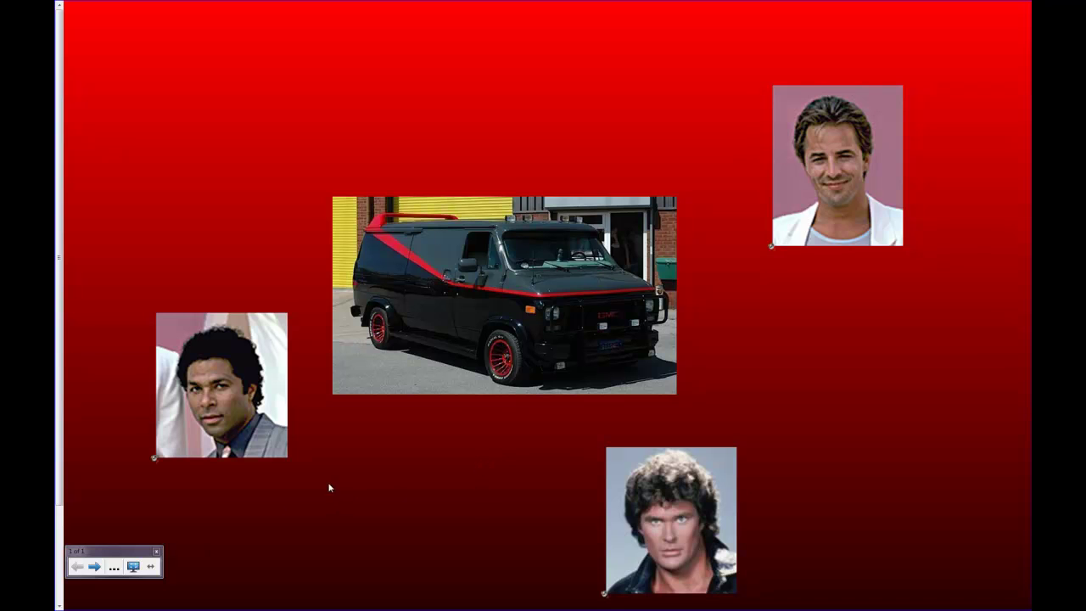
click(133, 565)
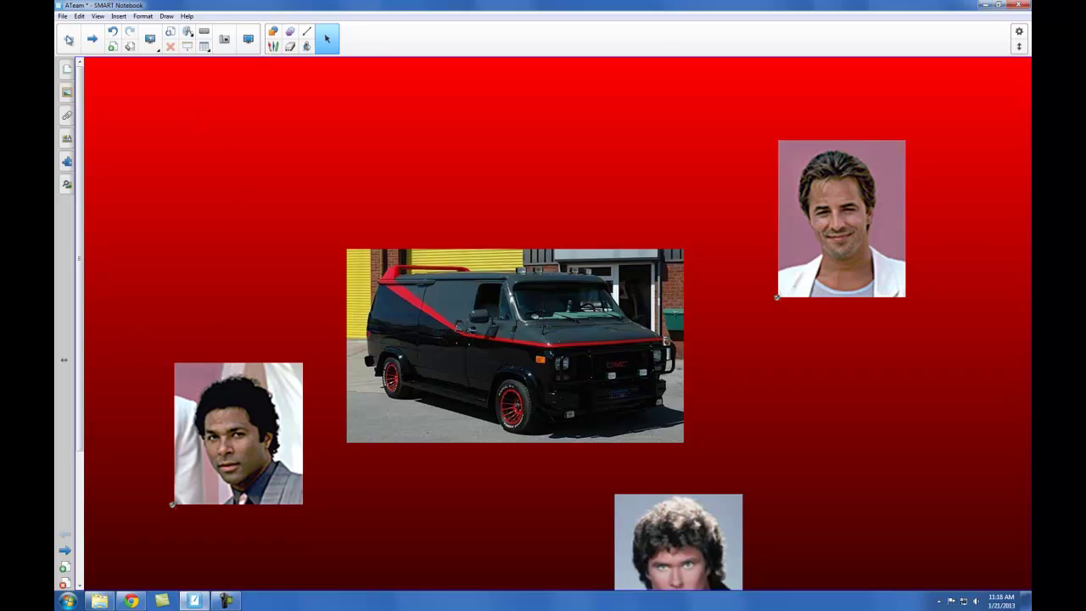
Reset the page to its last saved state to bring back the accepted portraits
click(92, 38)
click(69, 38)
scroll(298, 216, down, 3)
scroll(298, 216, up, 2)
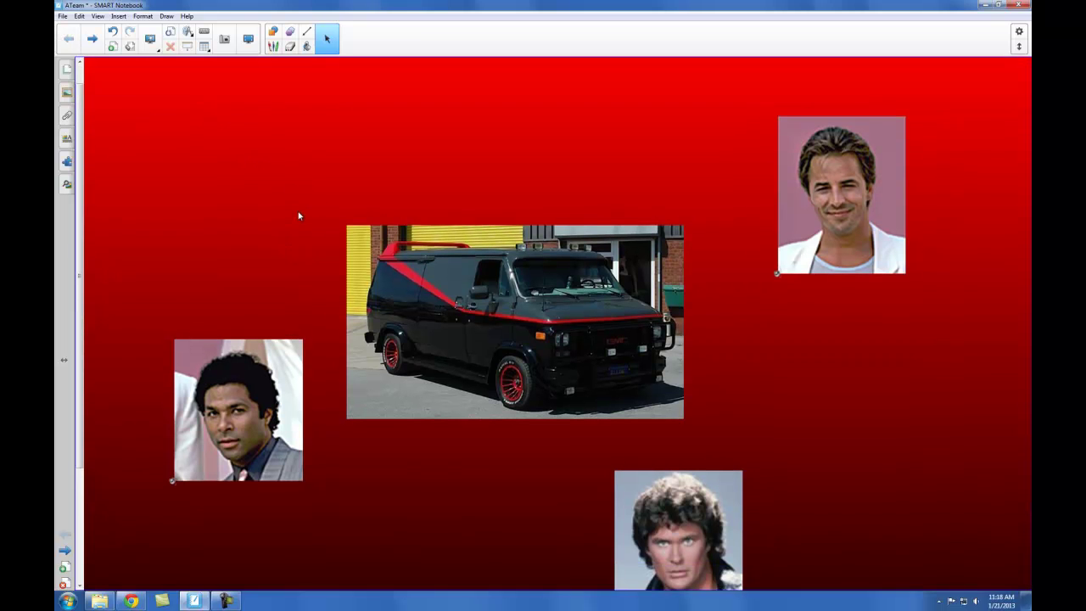
scroll(298, 216, down, 1)
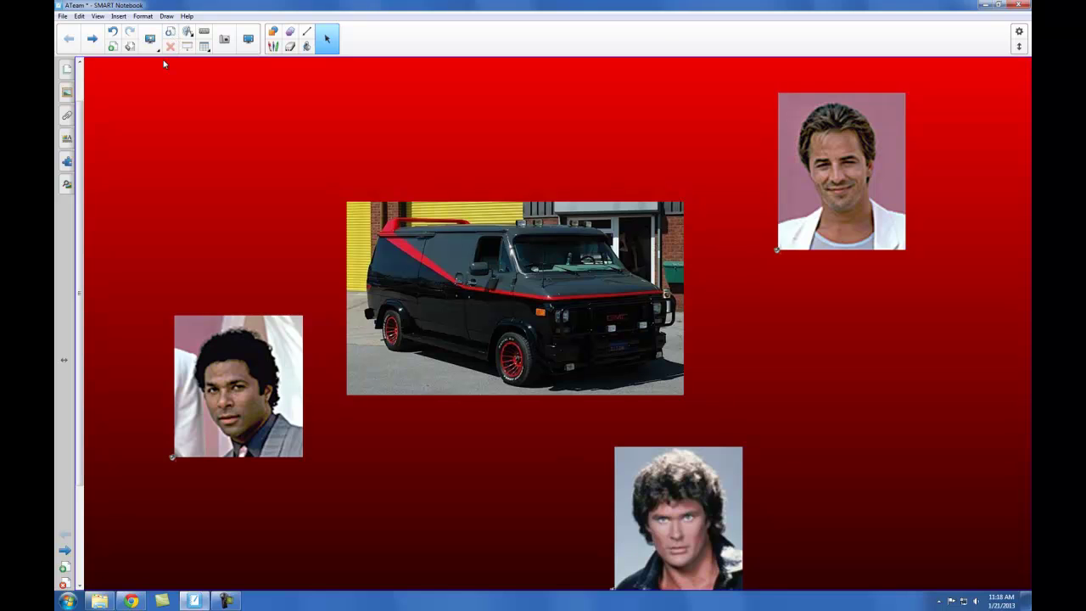
click(78, 15)
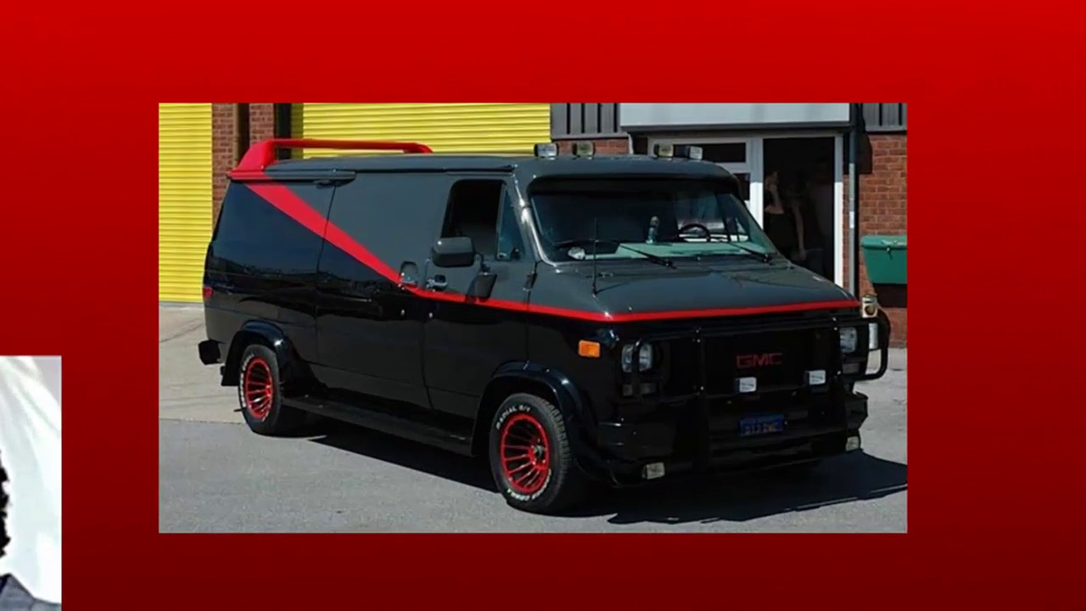
click(89, 190)
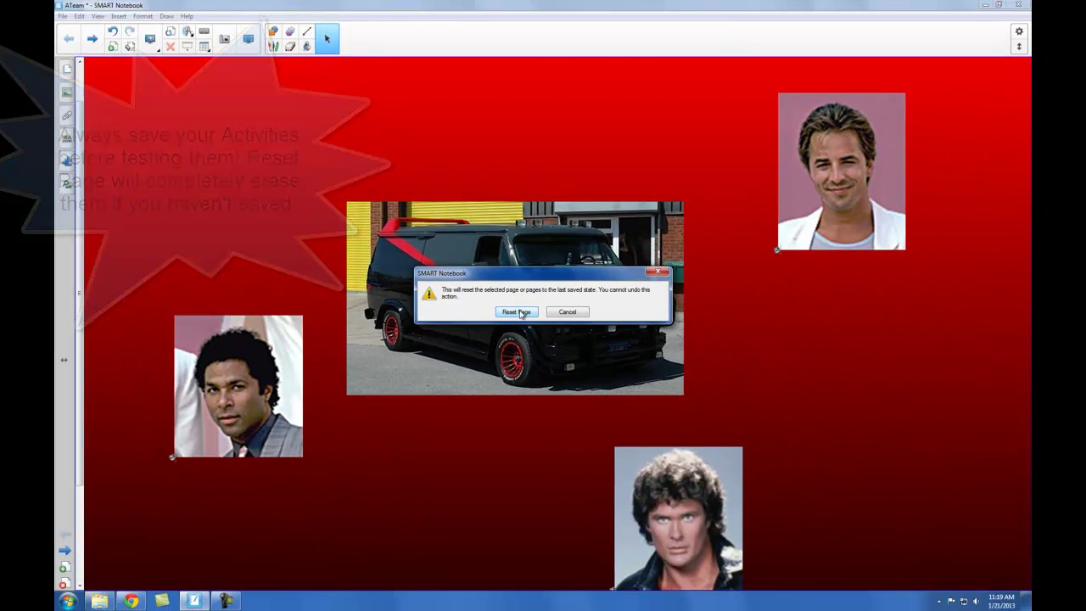
click(517, 312)
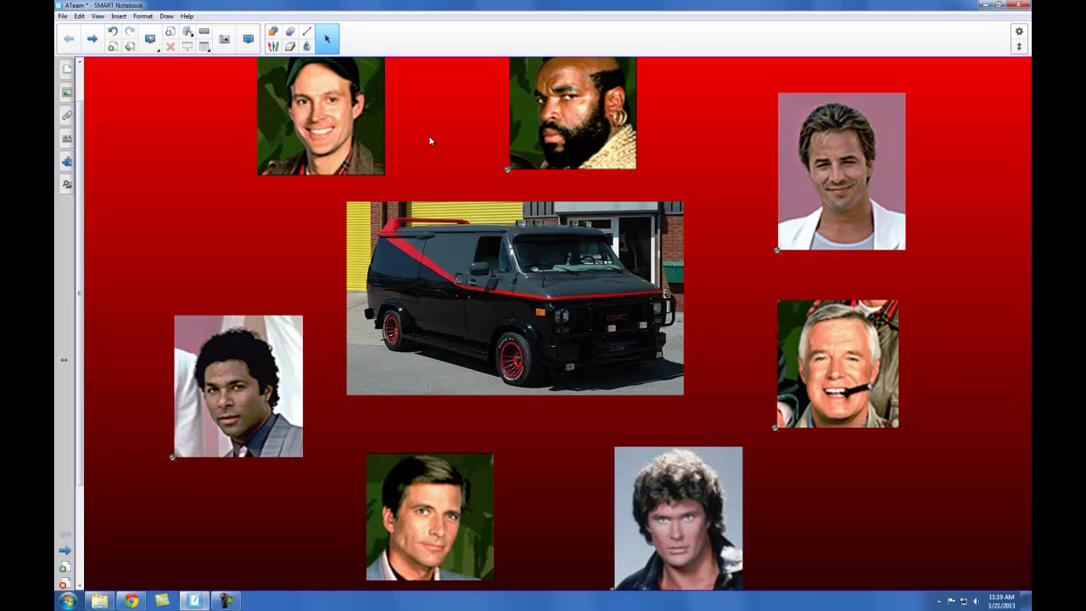
Retest the activity by moving the four accepted portraits onto the van, and reset the page again
drag(572, 114, 533, 275)
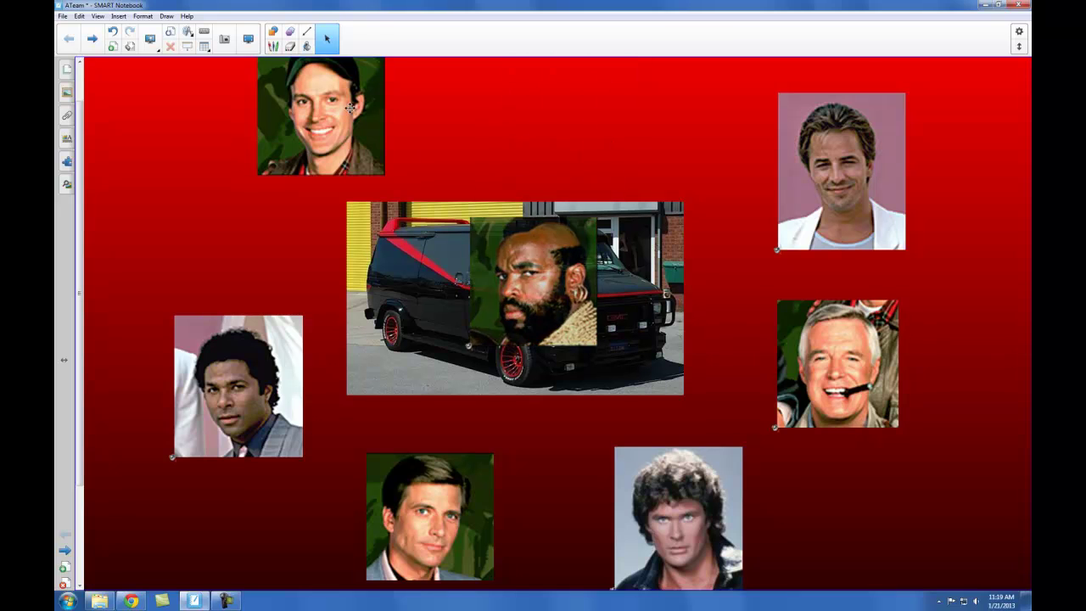
drag(349, 108, 484, 285)
drag(449, 507, 543, 309)
drag(758, 391, 560, 290)
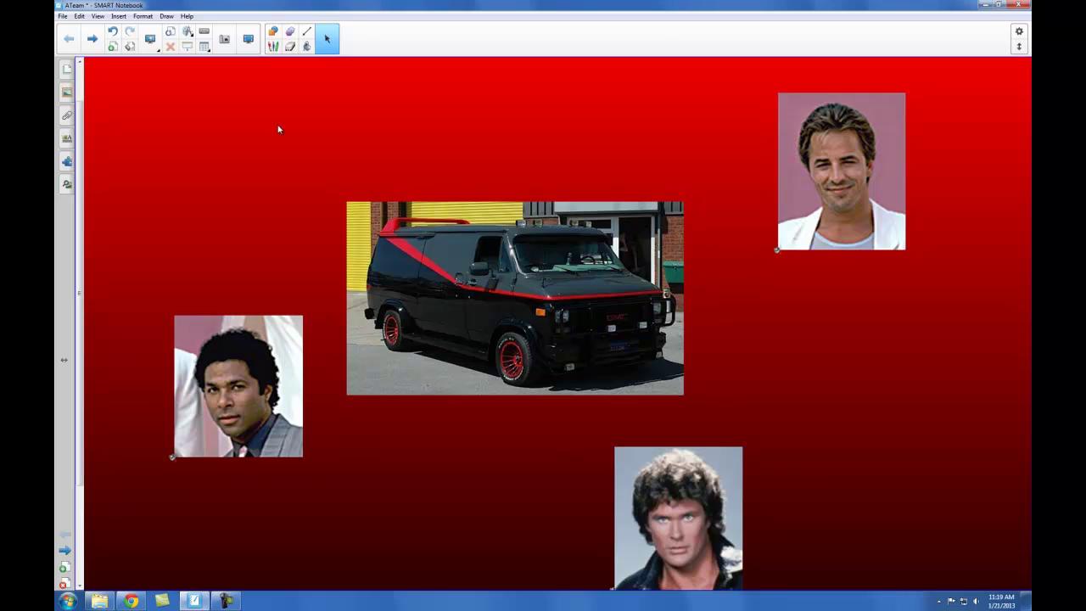
click(170, 32)
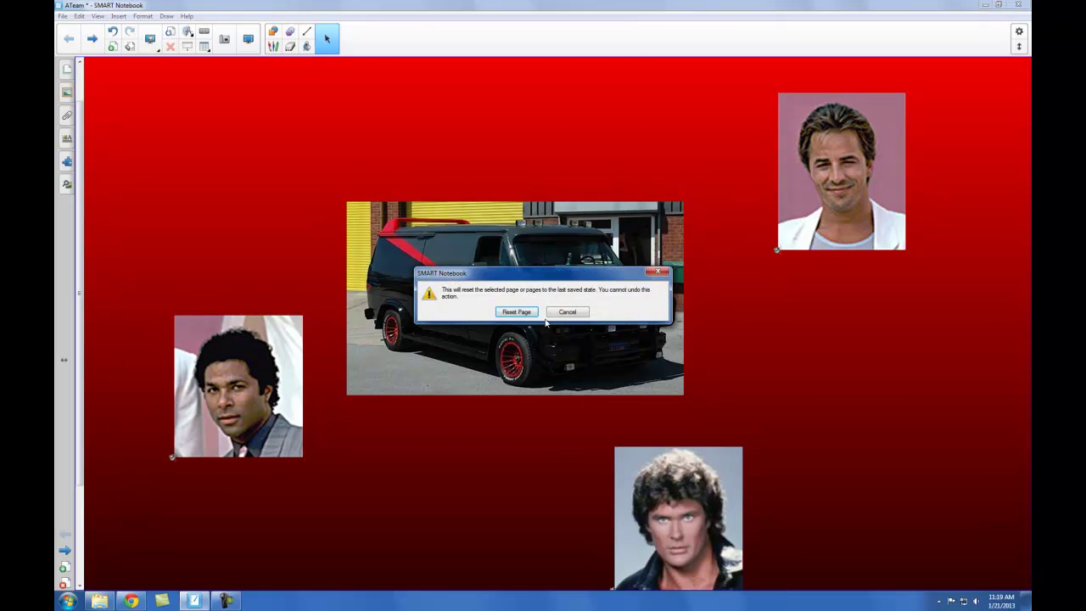
click(520, 312)
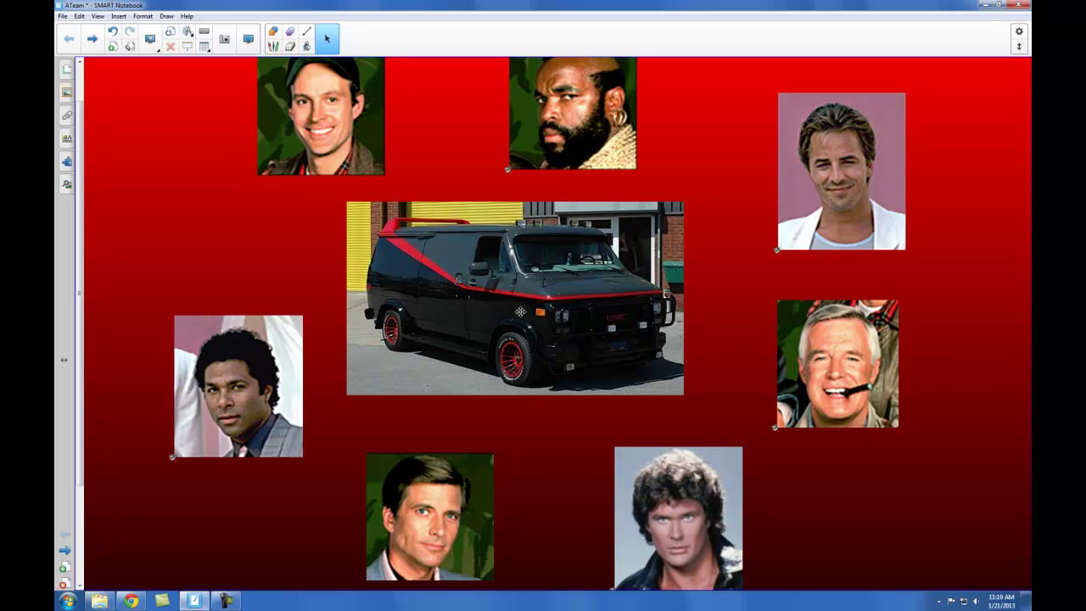